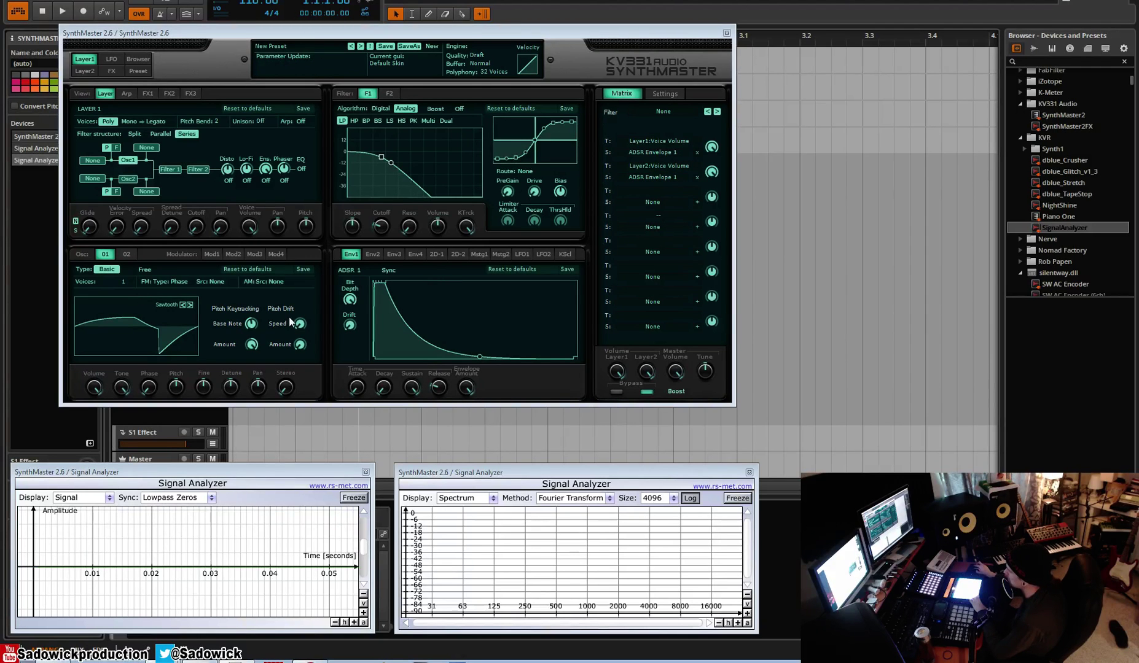
Reset the preset and set Layer 1's oscillator 1 type to Wavetable.
left_click(429, 49)
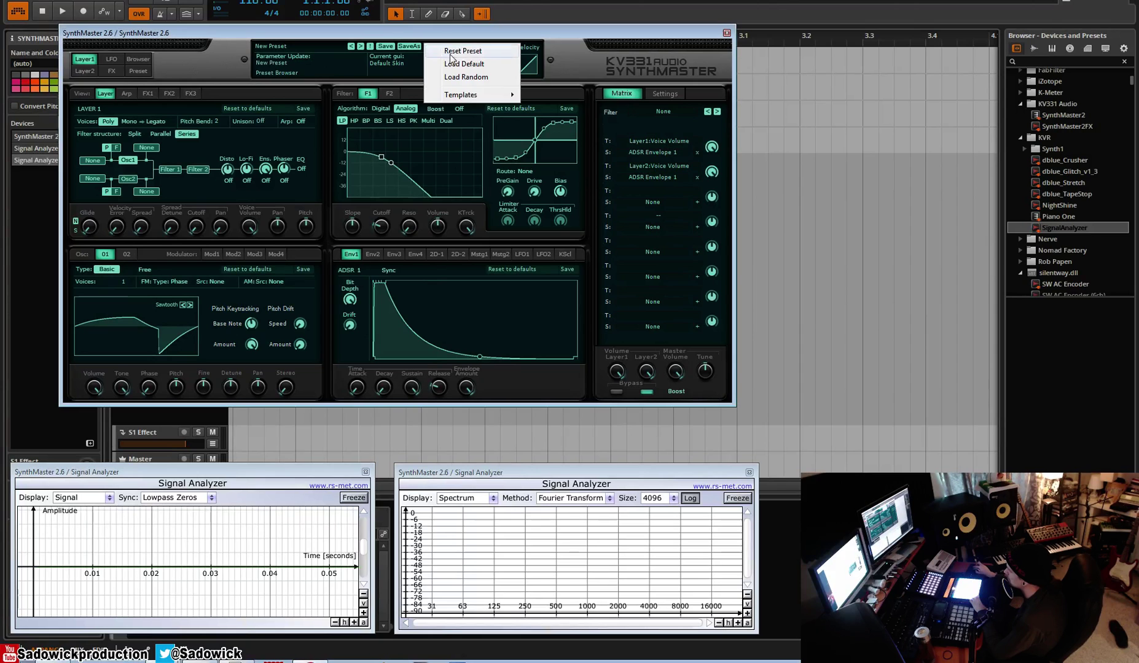
left_click(463, 52)
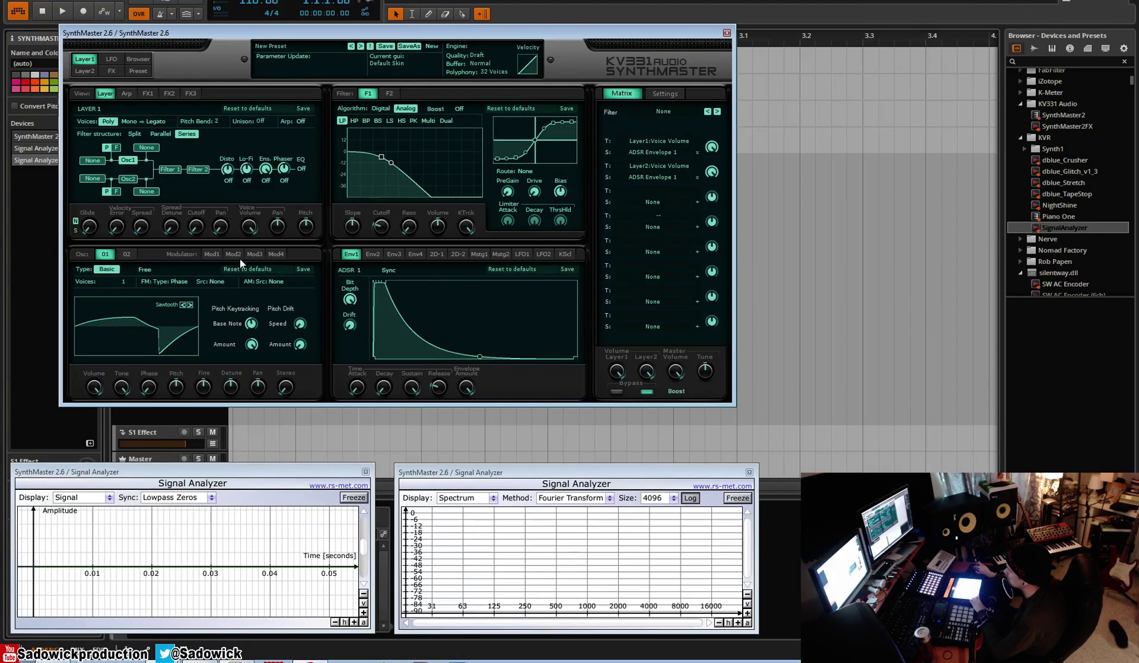
left_click(116, 271)
left_click(127, 300)
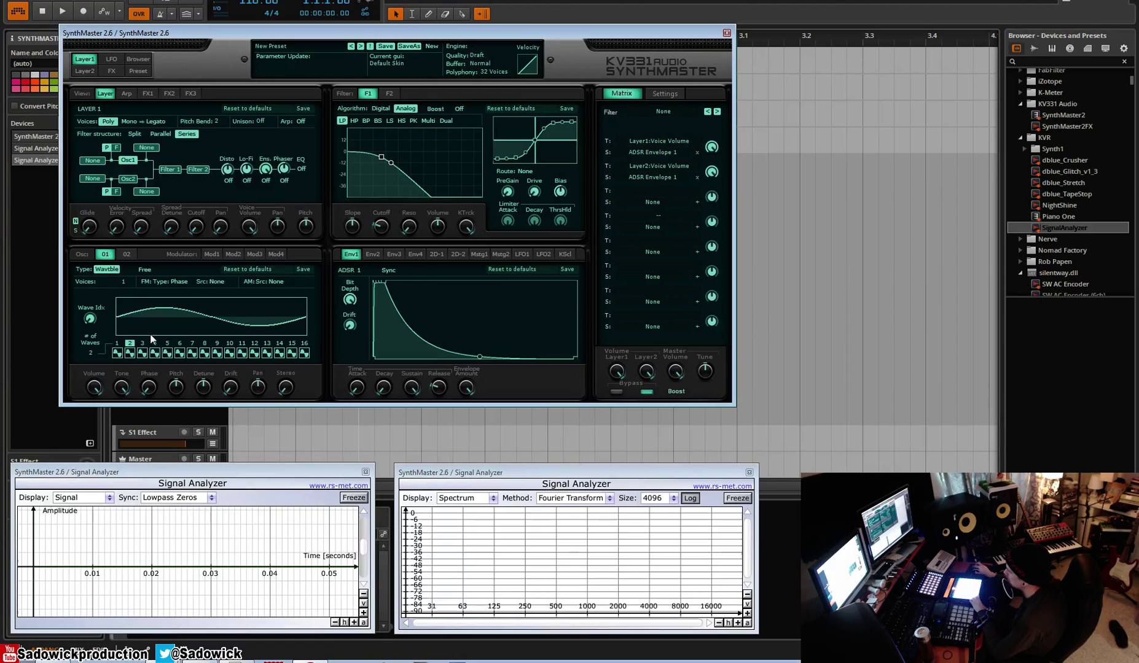
left_click(123, 355)
left_click(90, 351)
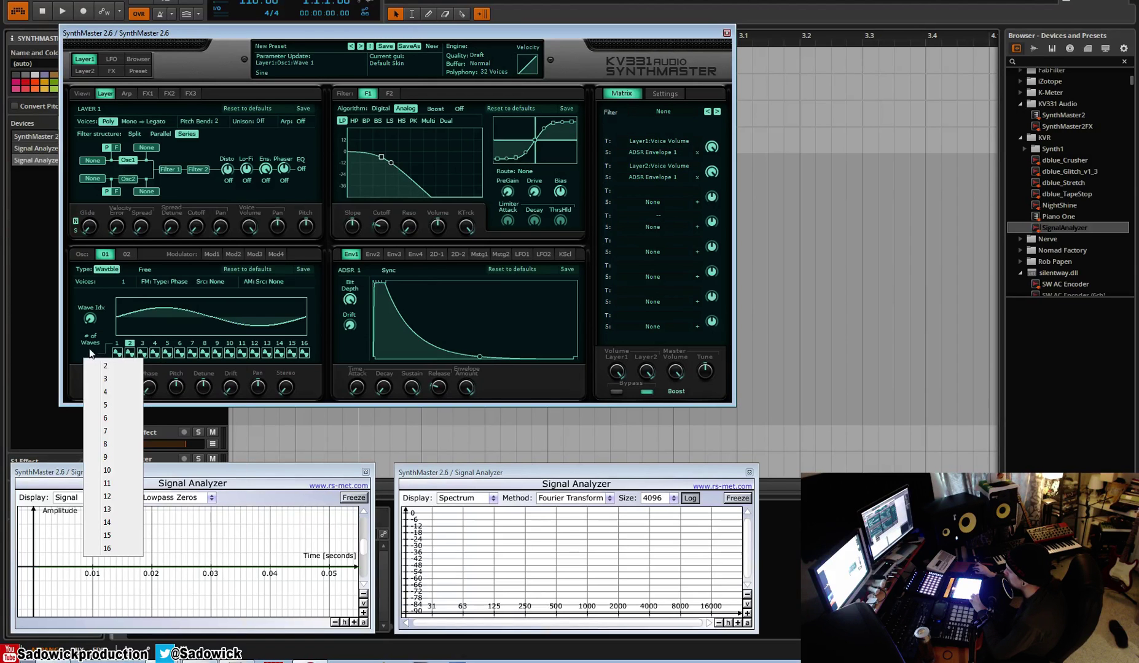
left_click(75, 354)
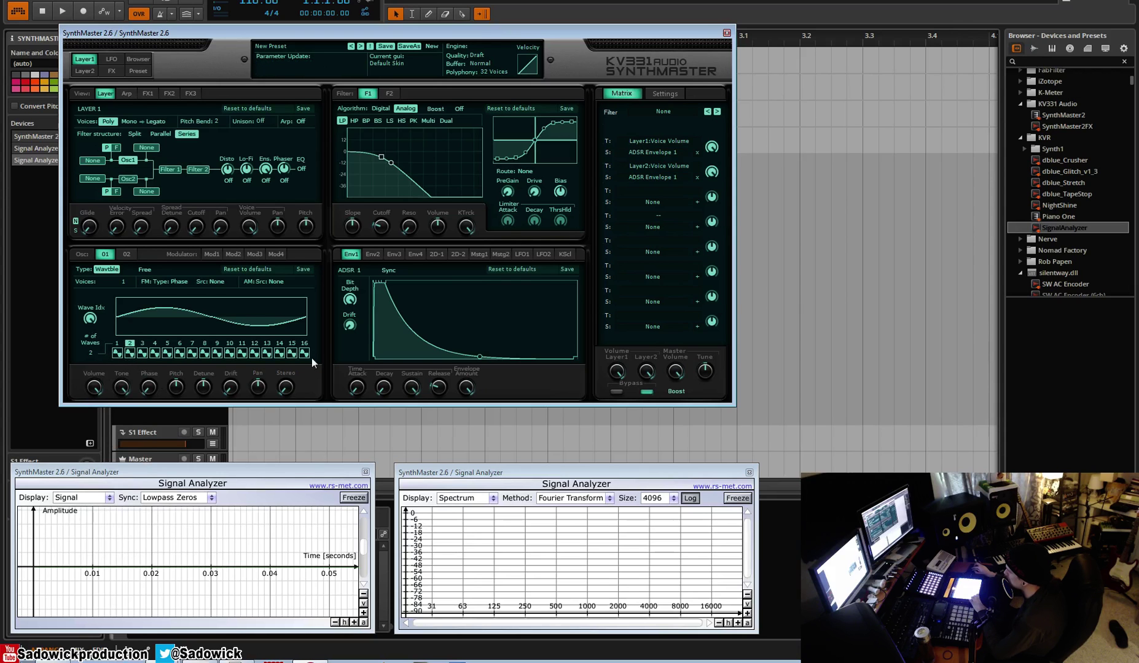
Load a user waveform from the Insigna category into oscillator 1's wave slot 1.
left_click(120, 355)
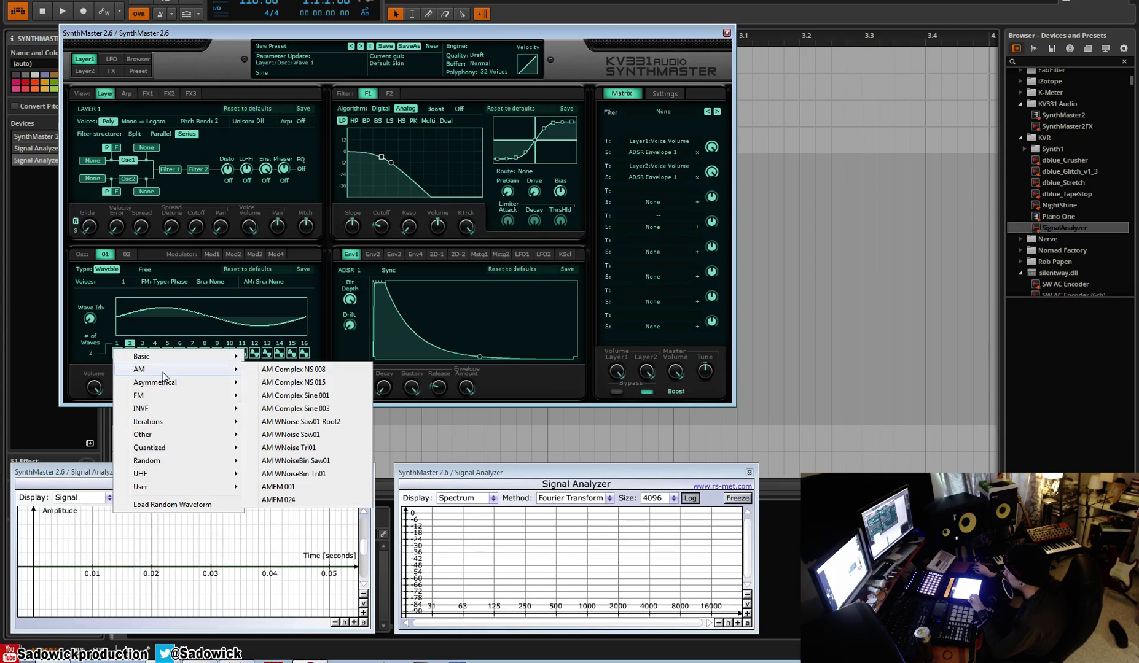
mouse_move(206, 492)
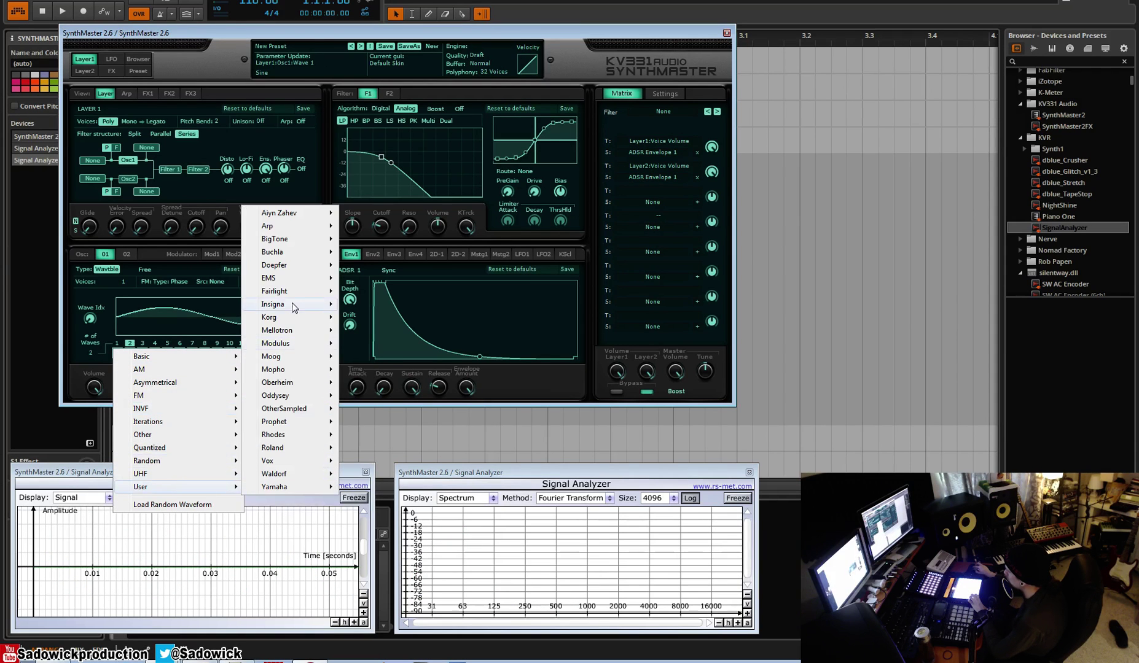
mouse_move(295, 304)
left_click(386, 304)
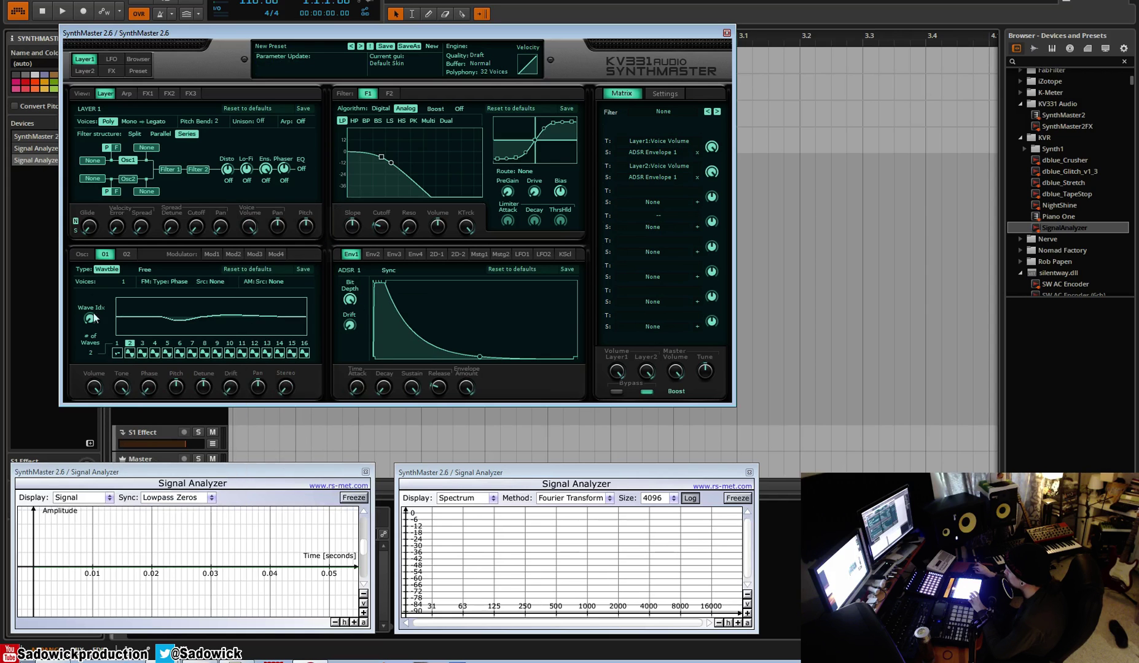
Load random waveforms into oscillator 1's wave slots 1 and 2.
left_click(117, 354)
left_click(150, 504)
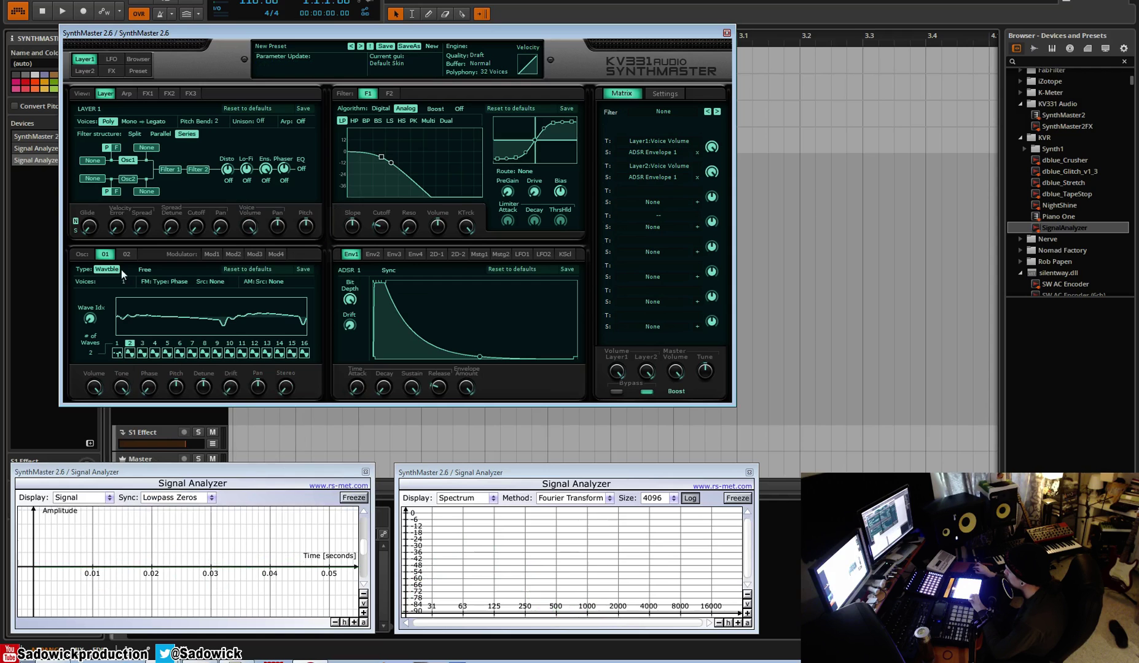
left_click(126, 350)
left_click(75, 335)
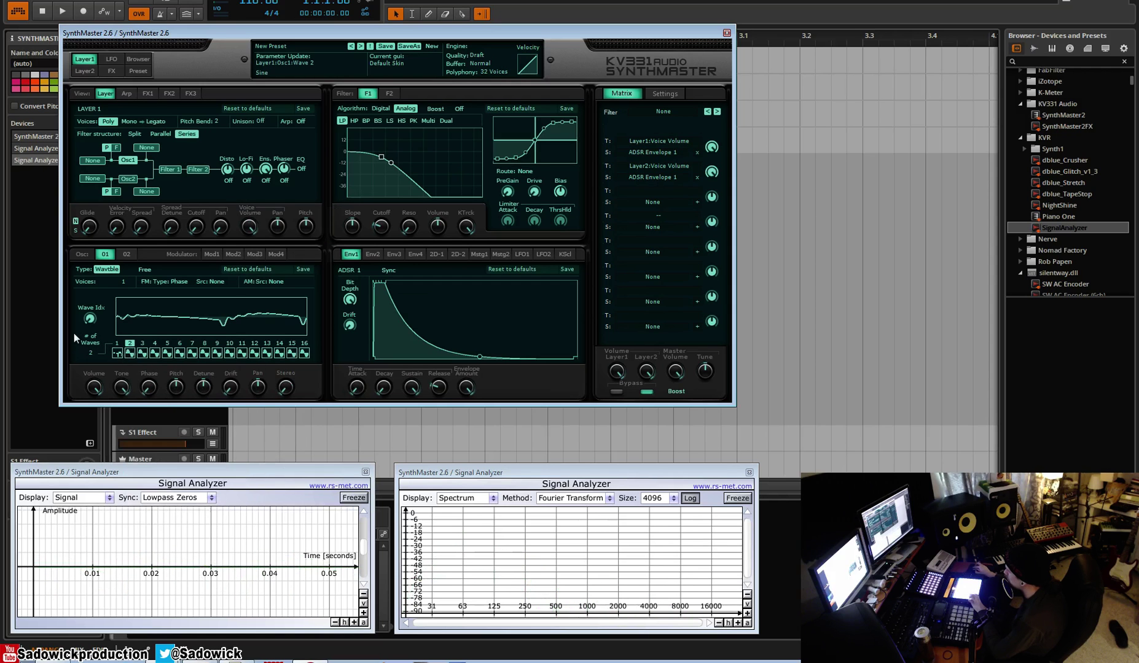
left_click(134, 353)
left_click(182, 506)
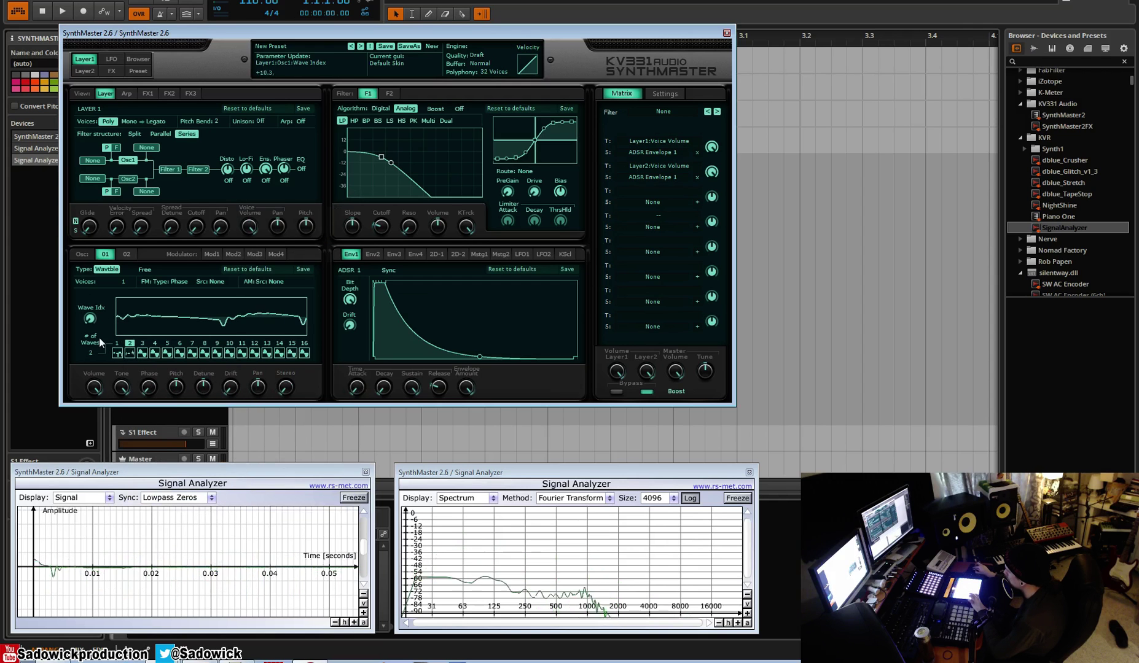
Sweep oscillator 1's wave index up and down between the two waves, ending at about +57.7.
left_click(91, 319)
left_click_drag(91, 321, 91, 15)
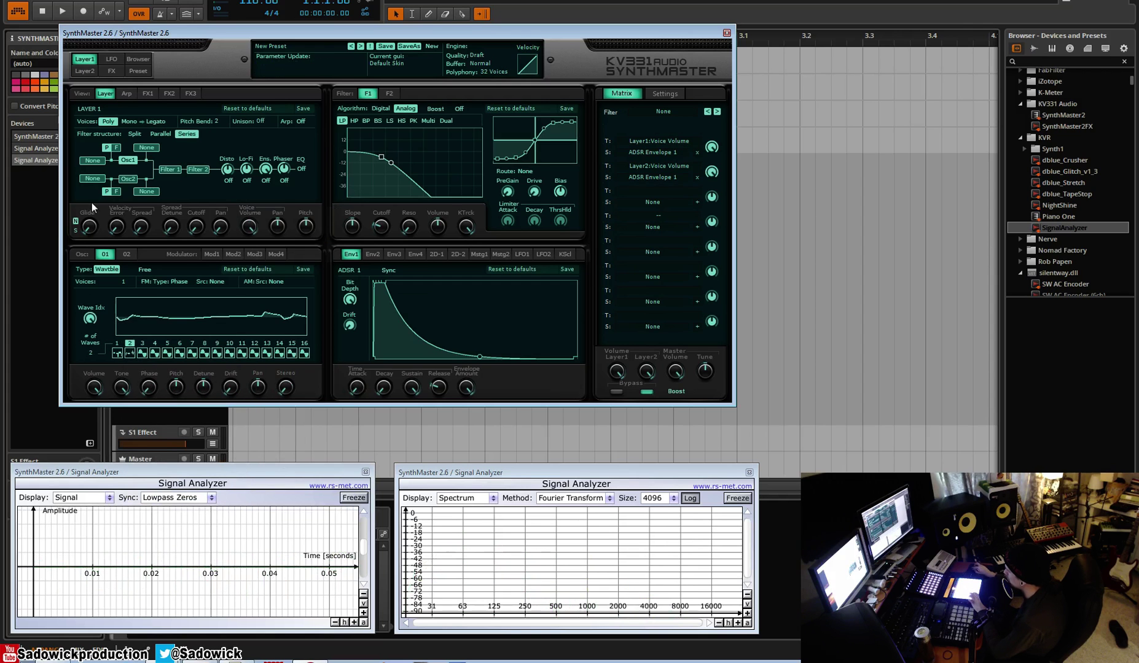
left_click_drag(85, 325, 90, 514)
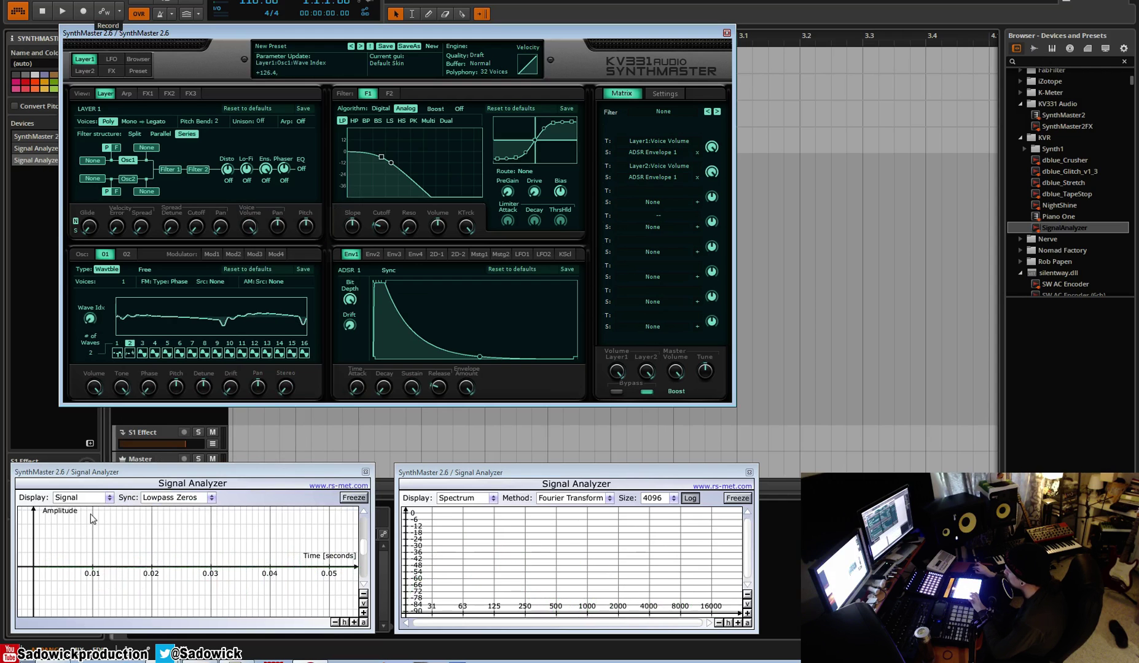
left_click_drag(88, 361, 104, 265)
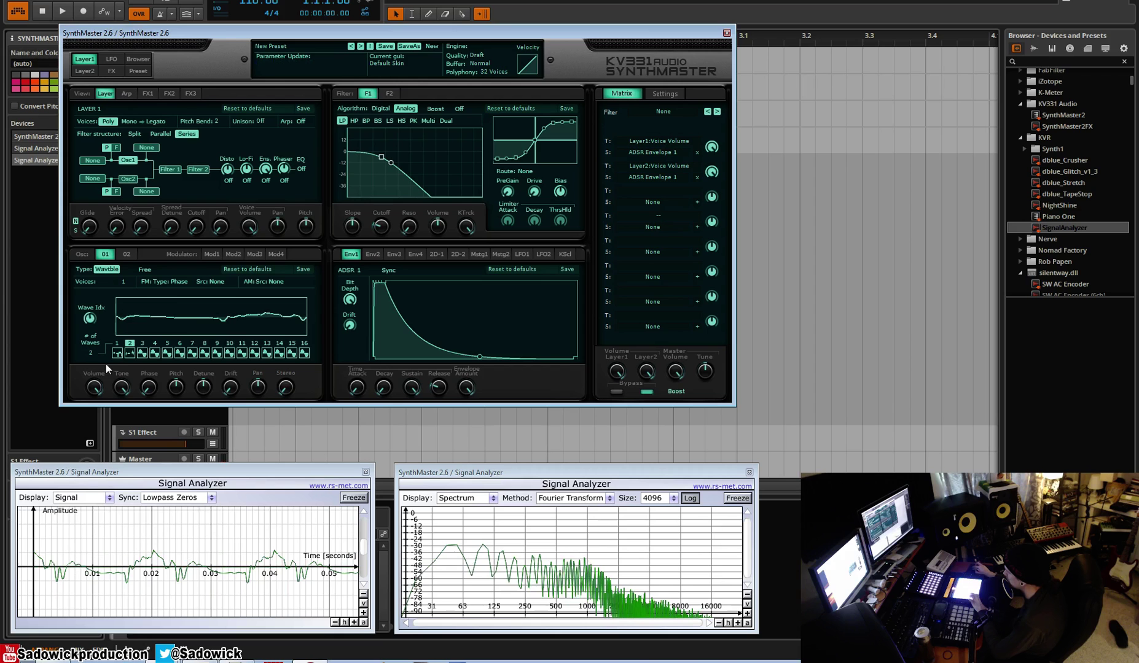
left_click_drag(91, 322, 117, 325)
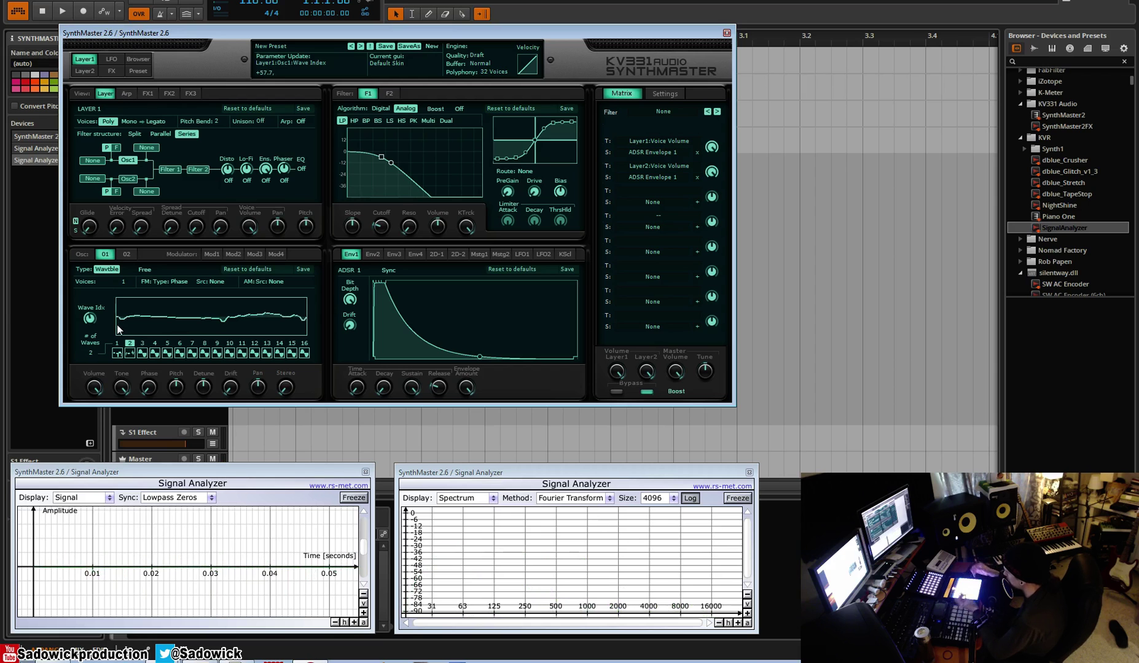
Set oscillator 1's number of waves to 3.
left_click(115, 354)
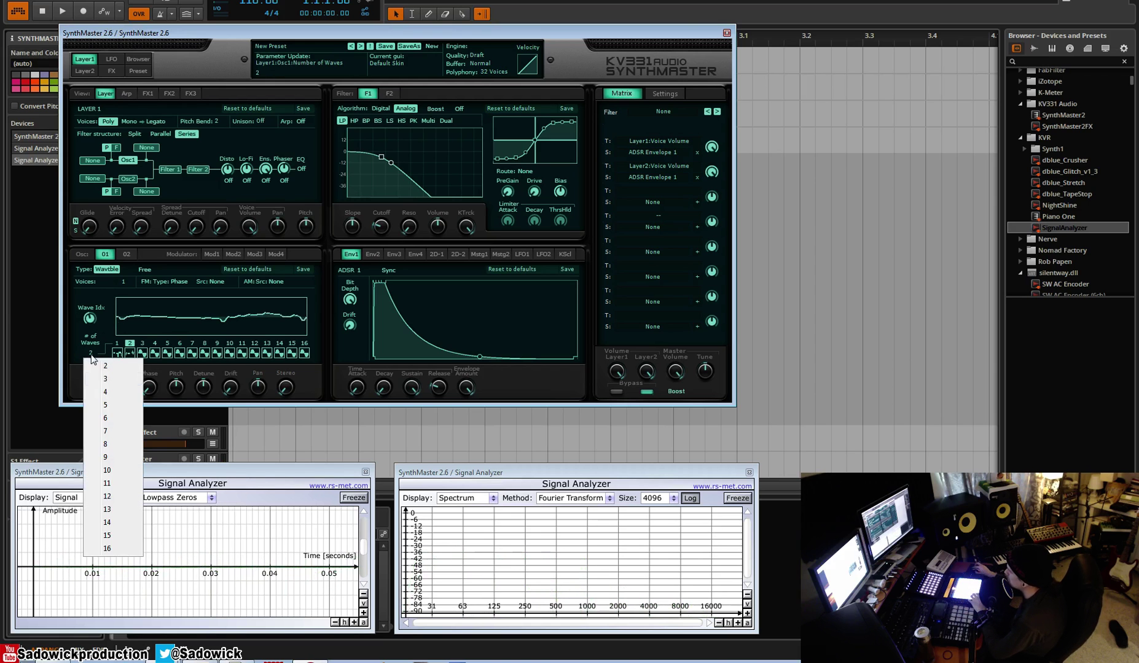
left_click(116, 384)
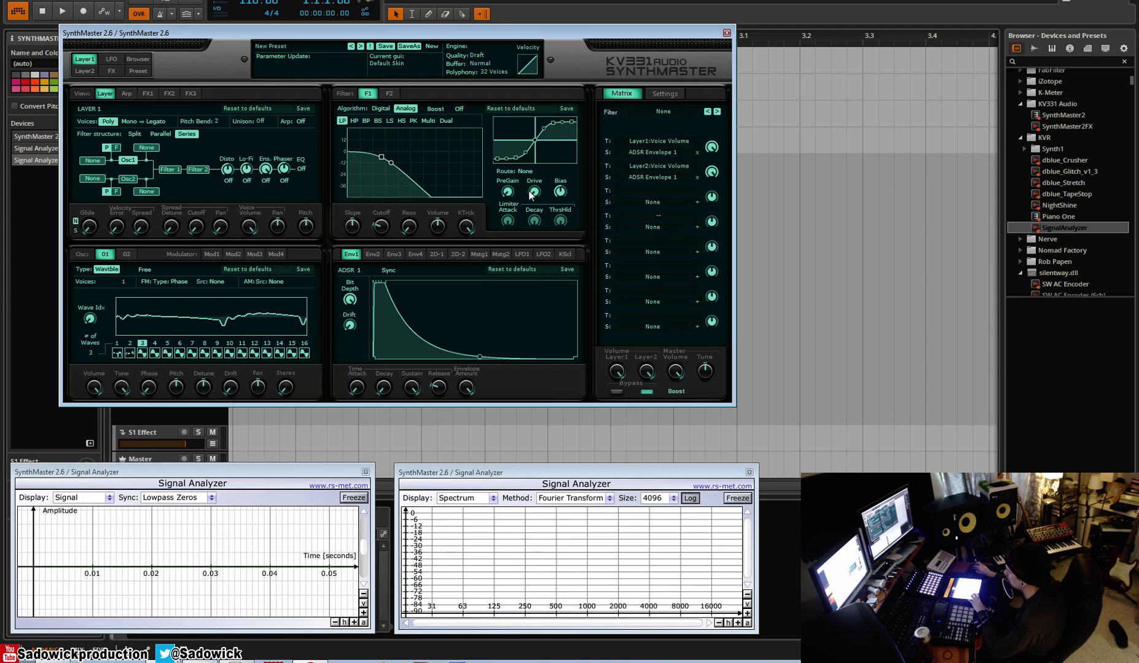
Turn on filter 1's boost, raise its drive and open the low-pass cutoff almost fully while sweeping the wave index.
left_click(459, 108)
left_click_drag(540, 204, 536, 168)
left_click_drag(89, 322, 107, 261)
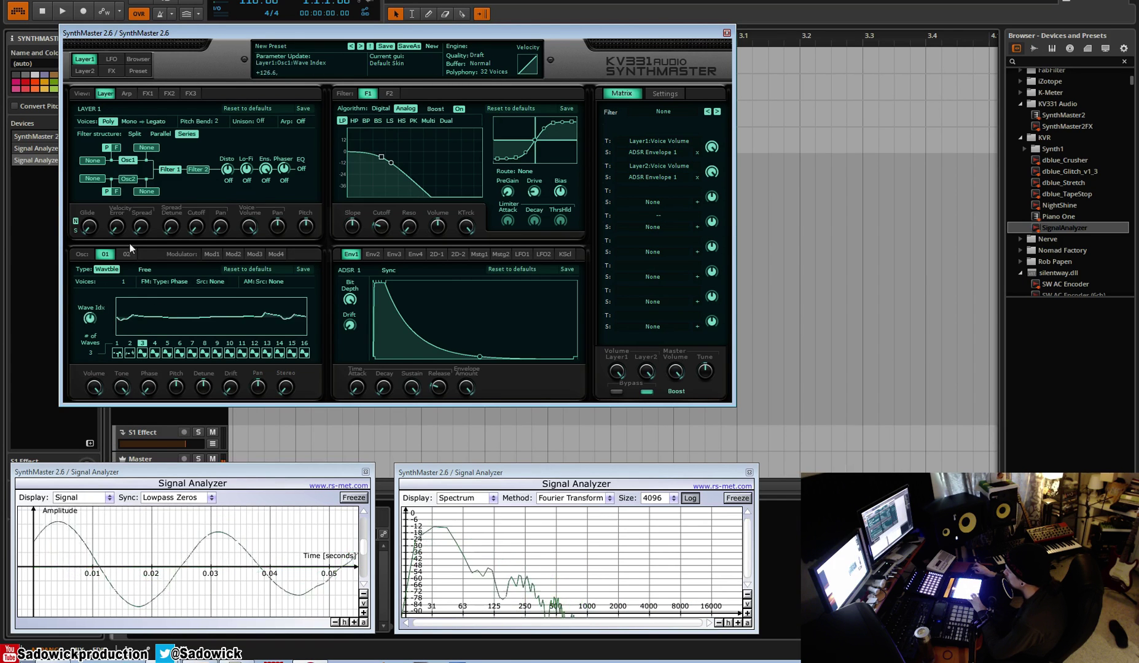
left_click(384, 158)
left_click_drag(384, 154, 486, 146)
left_click_drag(535, 184, 545, 174)
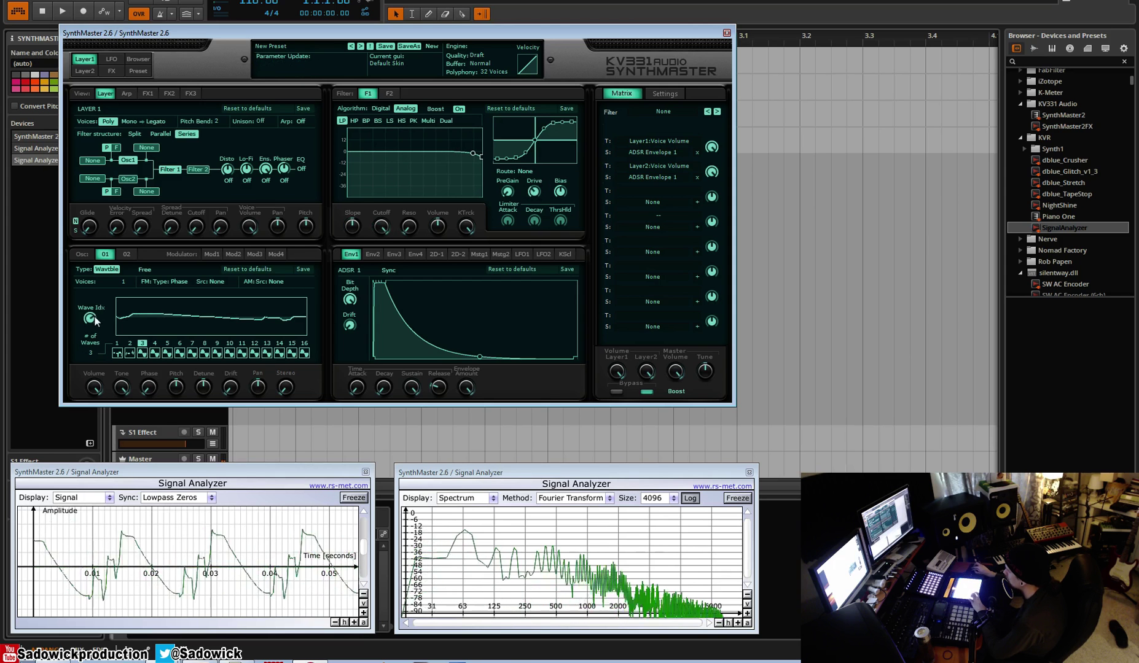
Raise oscillator 1's wave index and load a user waveform from the Moog category into wave slot 3.
left_click_drag(92, 317, 140, 213)
left_click(140, 354)
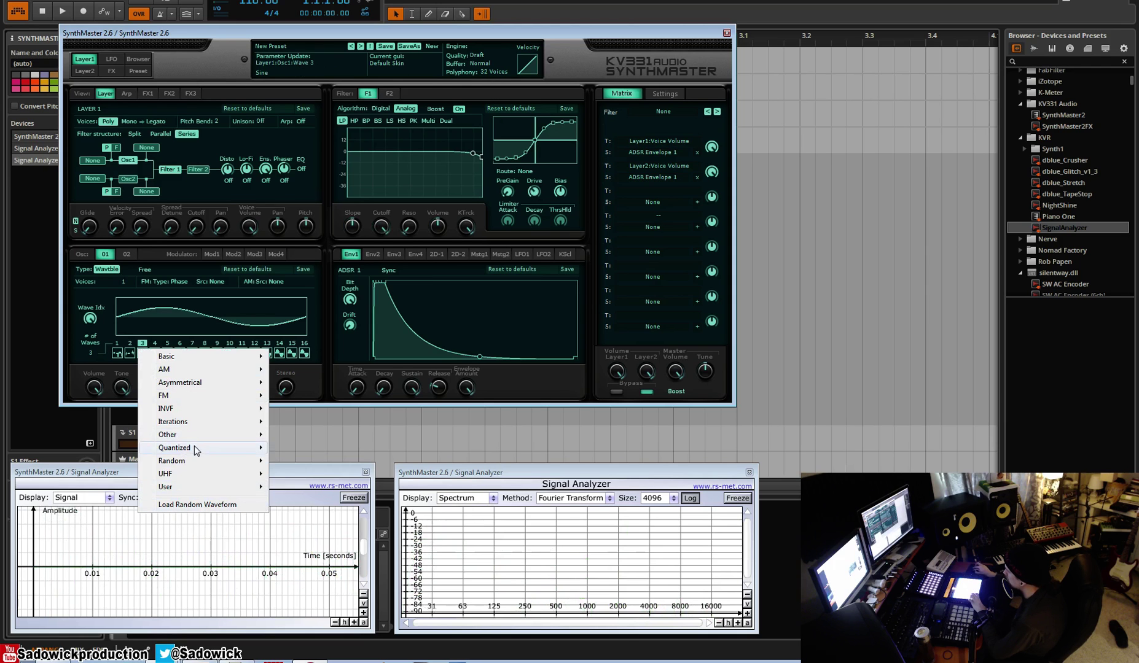
mouse_move(184, 487)
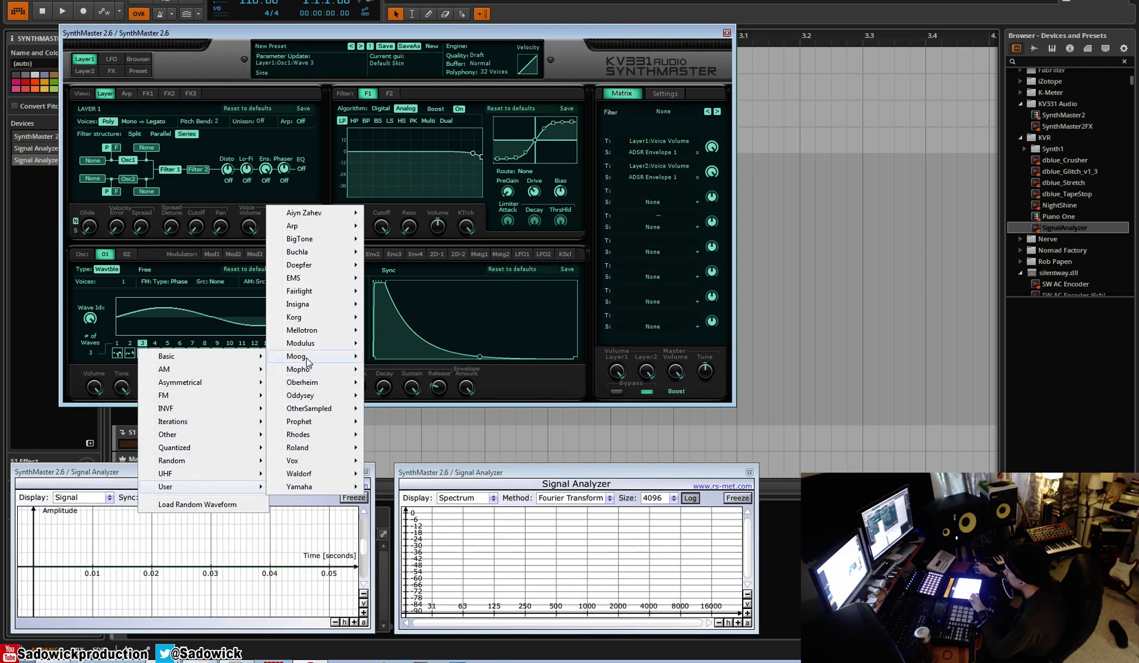
mouse_move(308, 363)
left_click(418, 270)
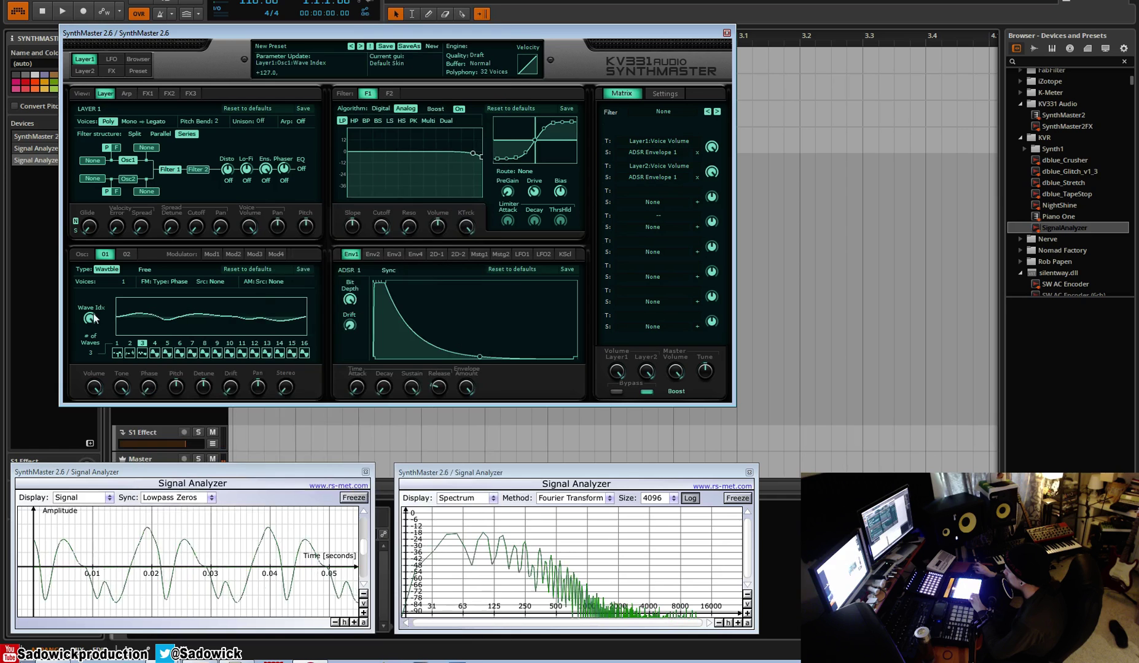
Sweep oscillator 1's wave index down through the three loaded waves and leave it near the middle.
left_click_drag(91, 320, 109, 344)
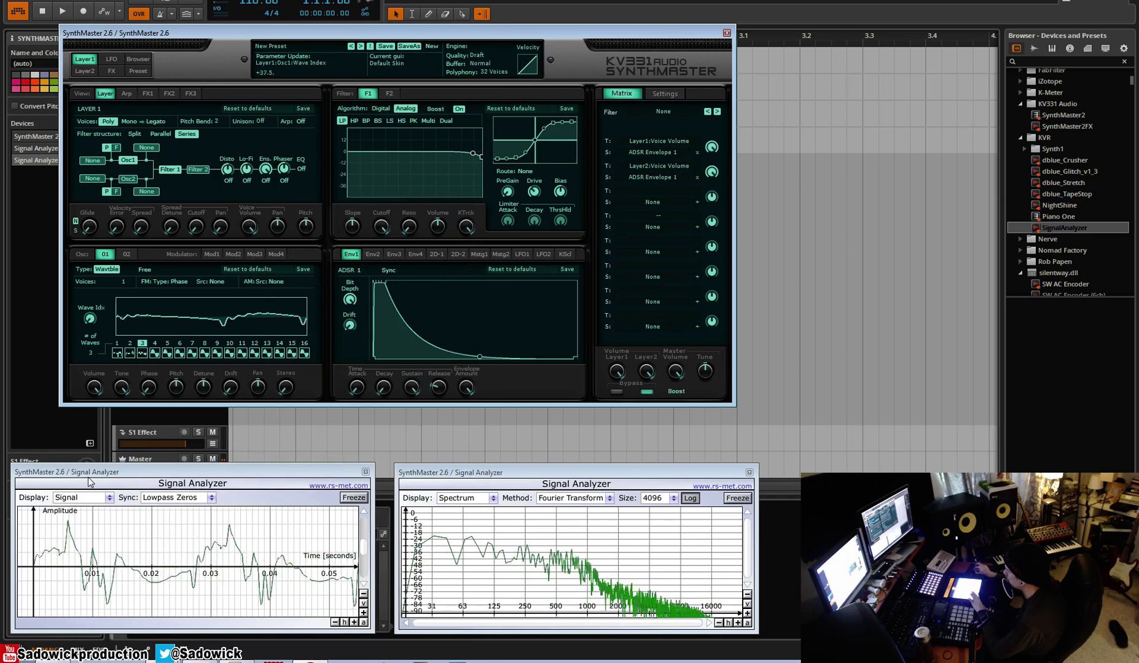
left_click_drag(91, 321, 78, 482)
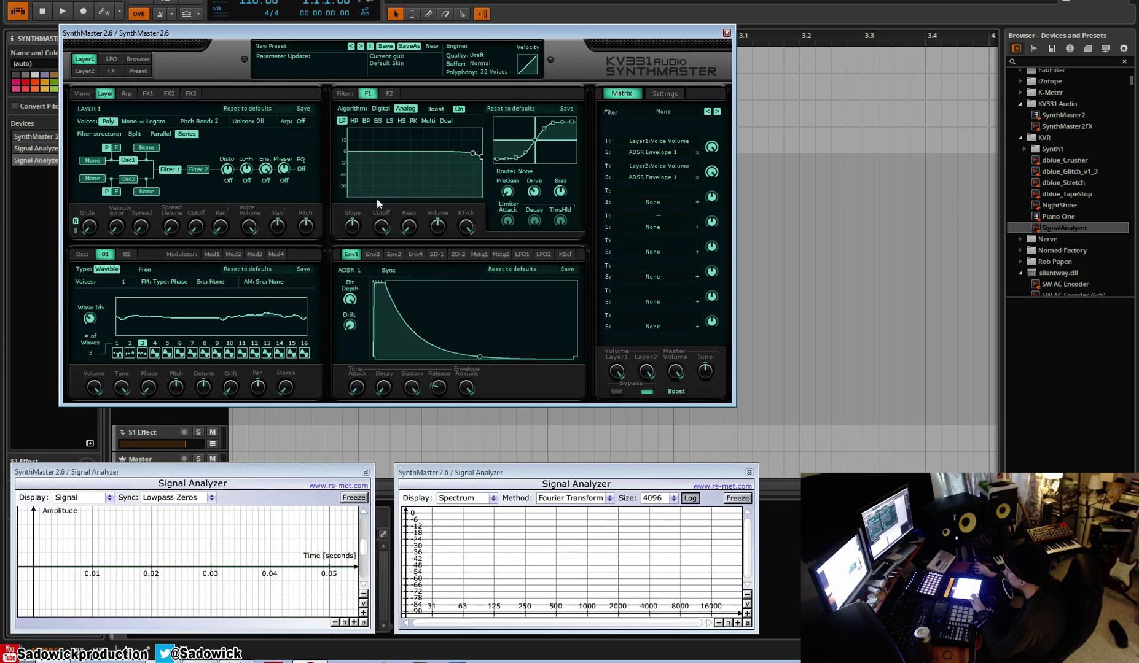
left_click_drag(83, 320, 96, 302)
left_click(88, 321)
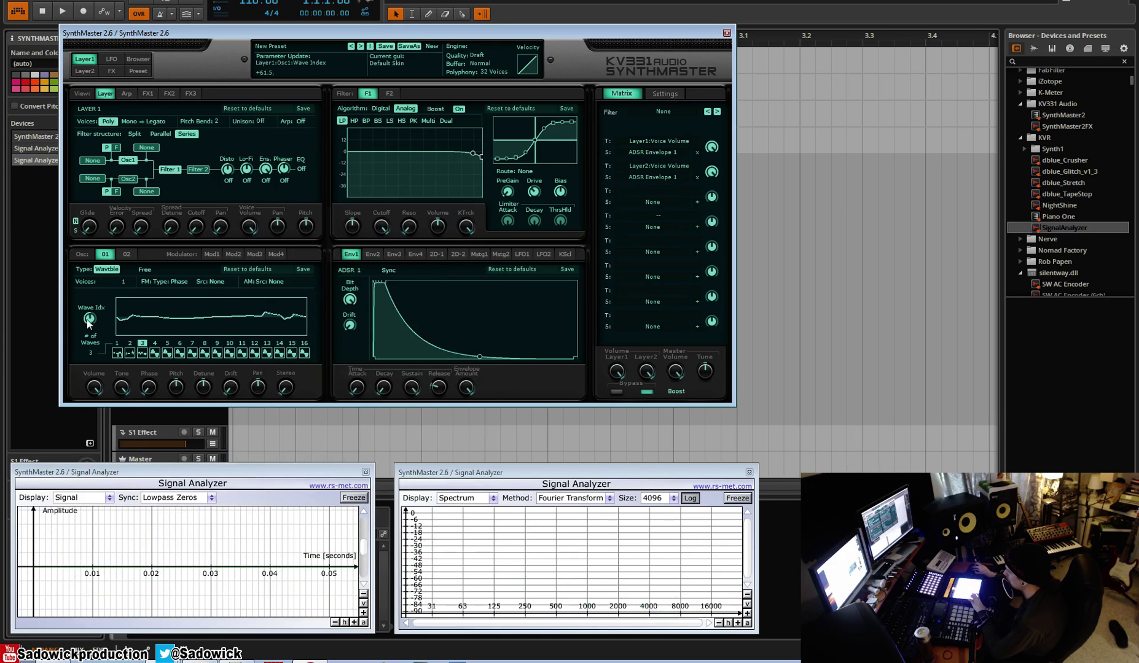
Set the fourth modulation matrix slot's target to Layer1:Osc1:Wave Index.
left_click(657, 216)
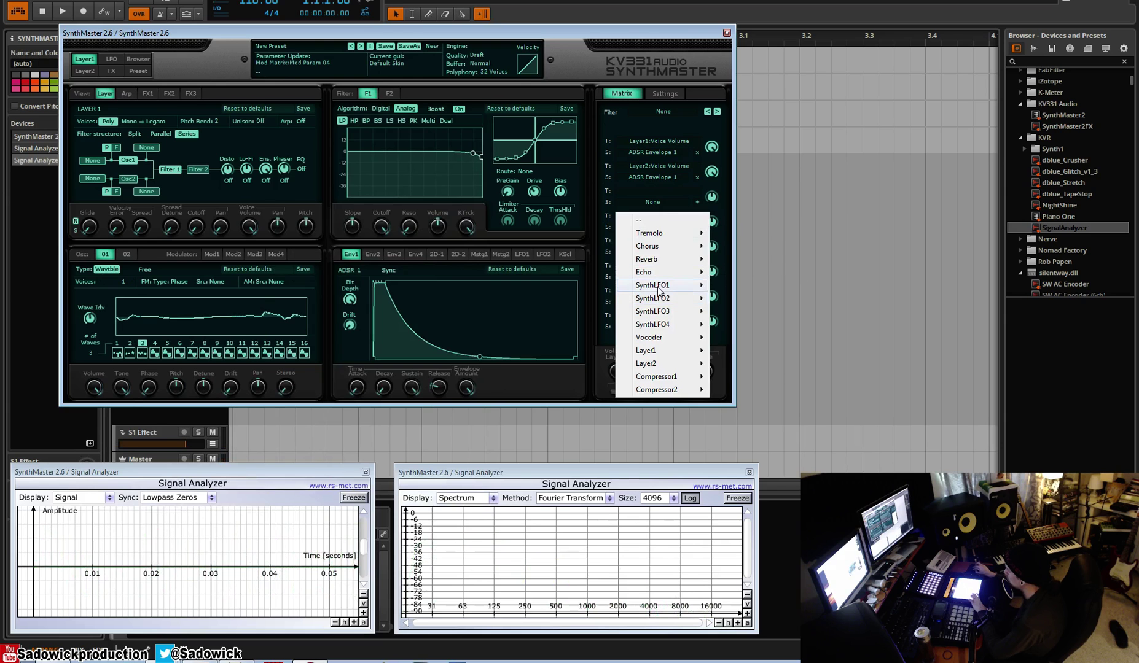
mouse_move(658, 289)
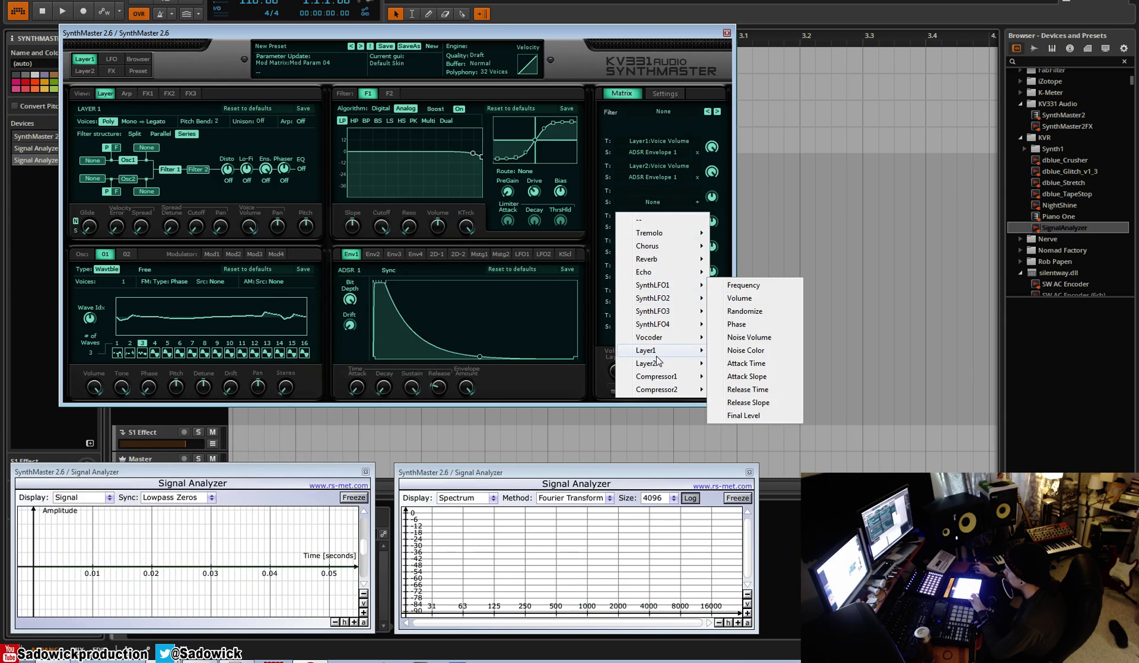
mouse_move(656, 353)
mouse_move(746, 389)
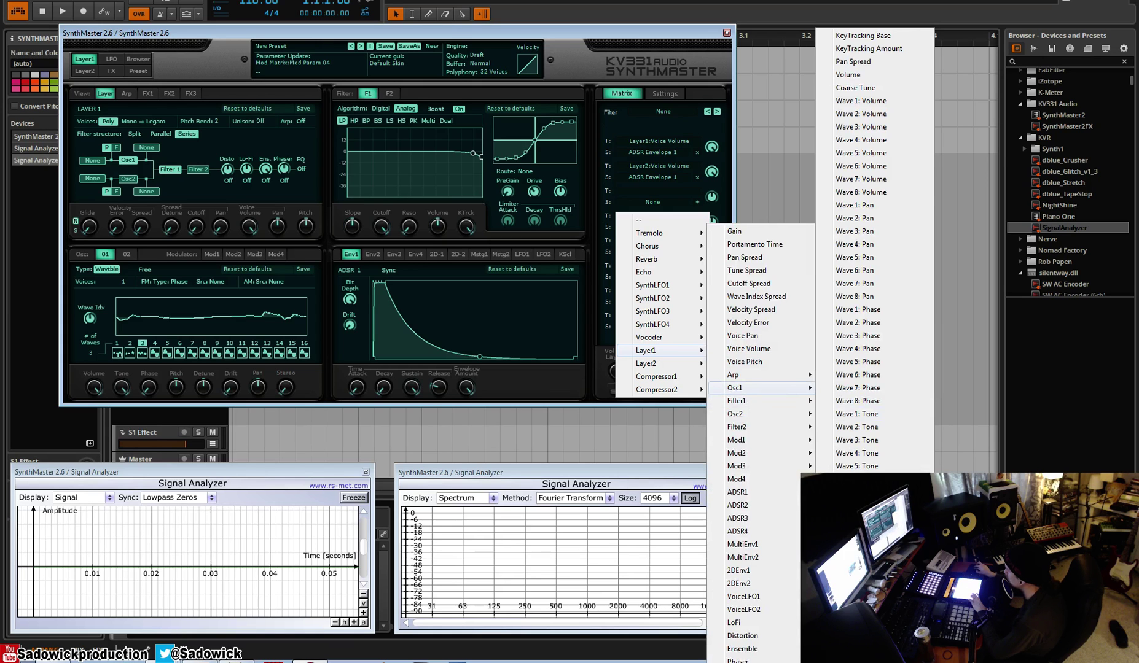
left_click(856, 571)
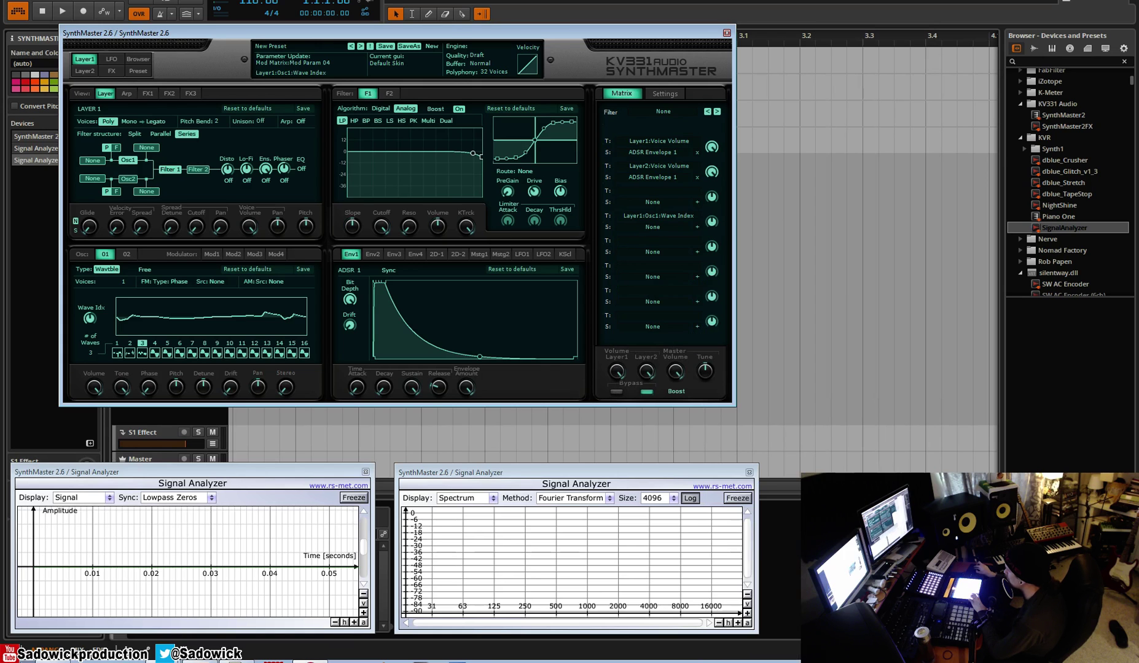
Set the fourth matrix slot's source to Synth LFO 1 and LFO 1's speed to about 2.57 Hz.
left_click(115, 60)
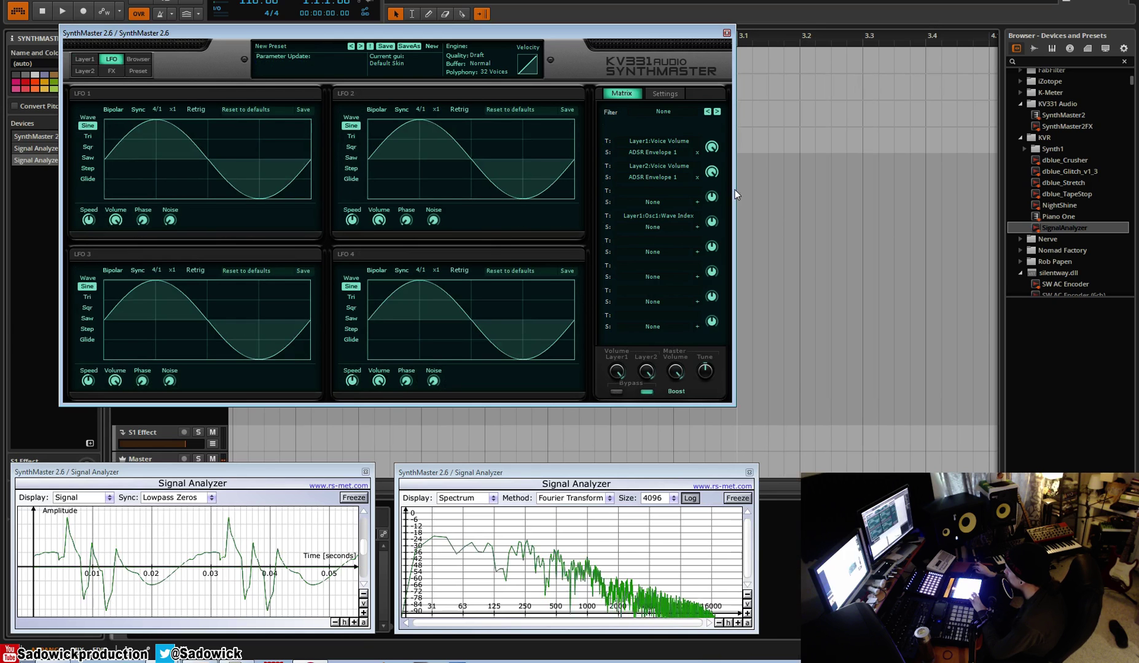
left_click(653, 226)
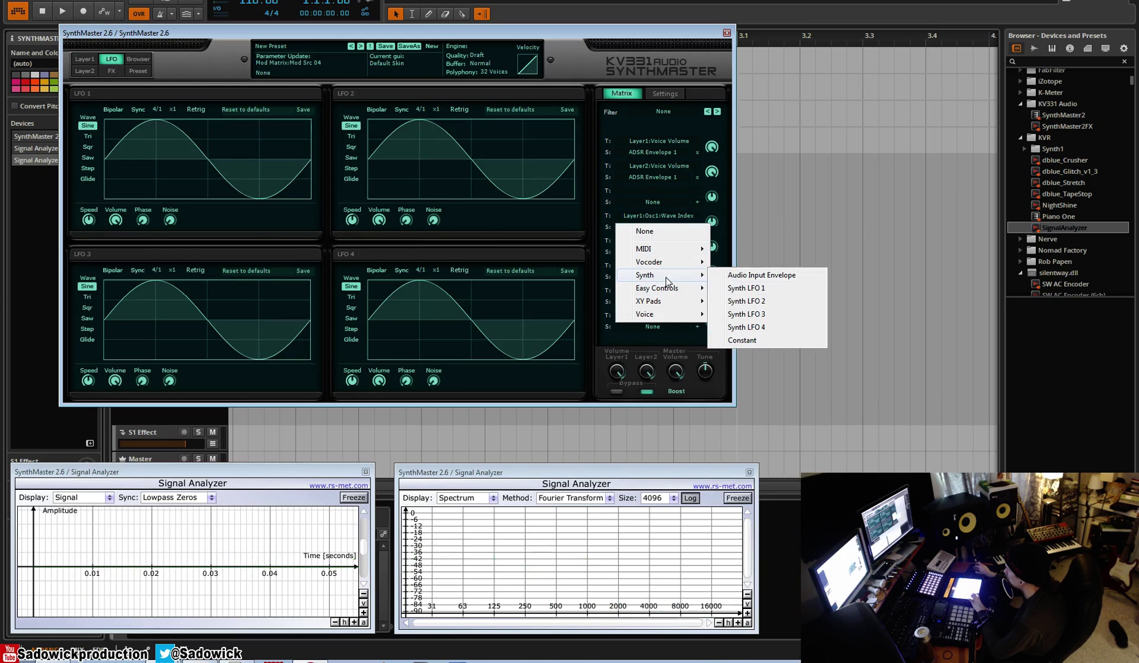
left_click(747, 288)
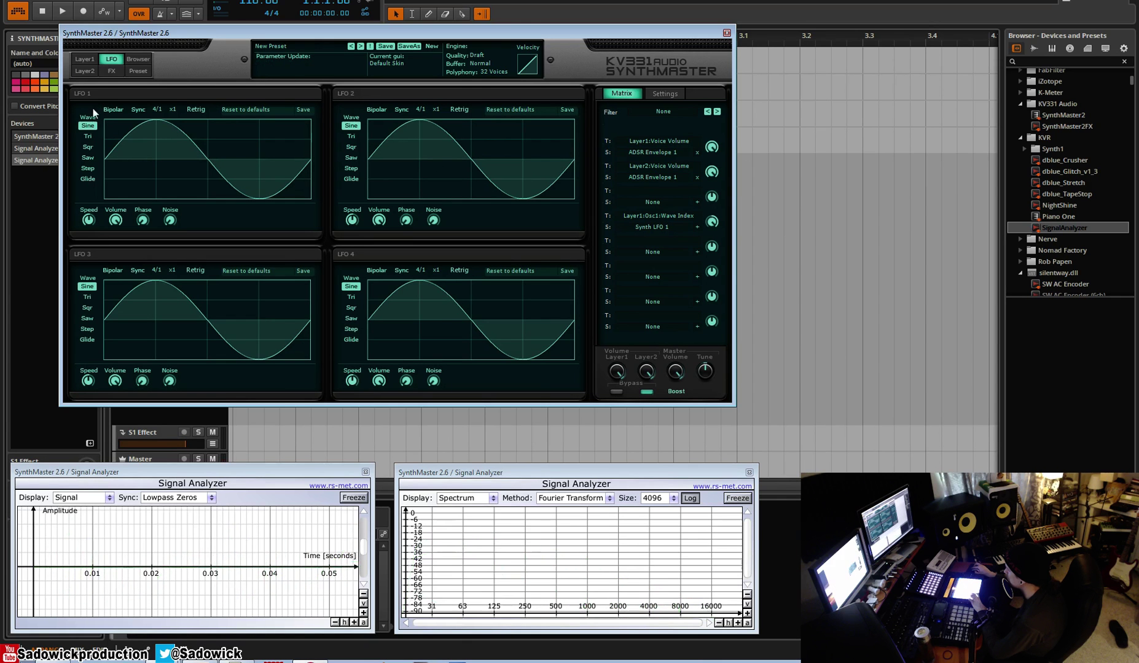
left_click_drag(96, 219, 101, 183)
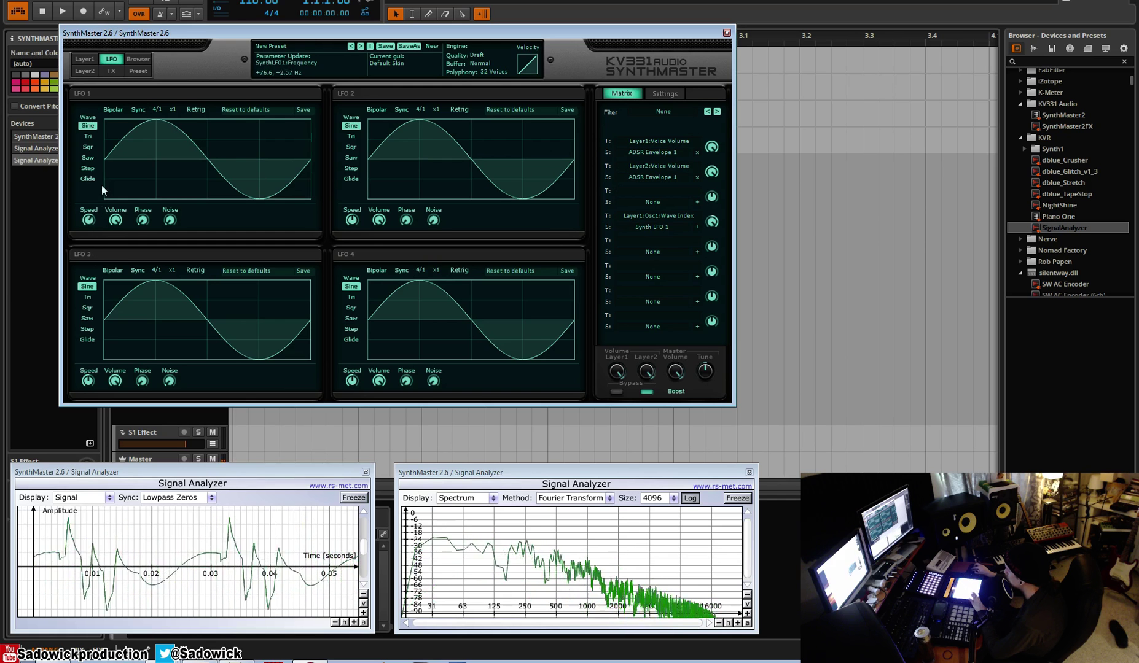
Lower the wave index of Layer 1's oscillator 1 to the first wave.
left_click(85, 59)
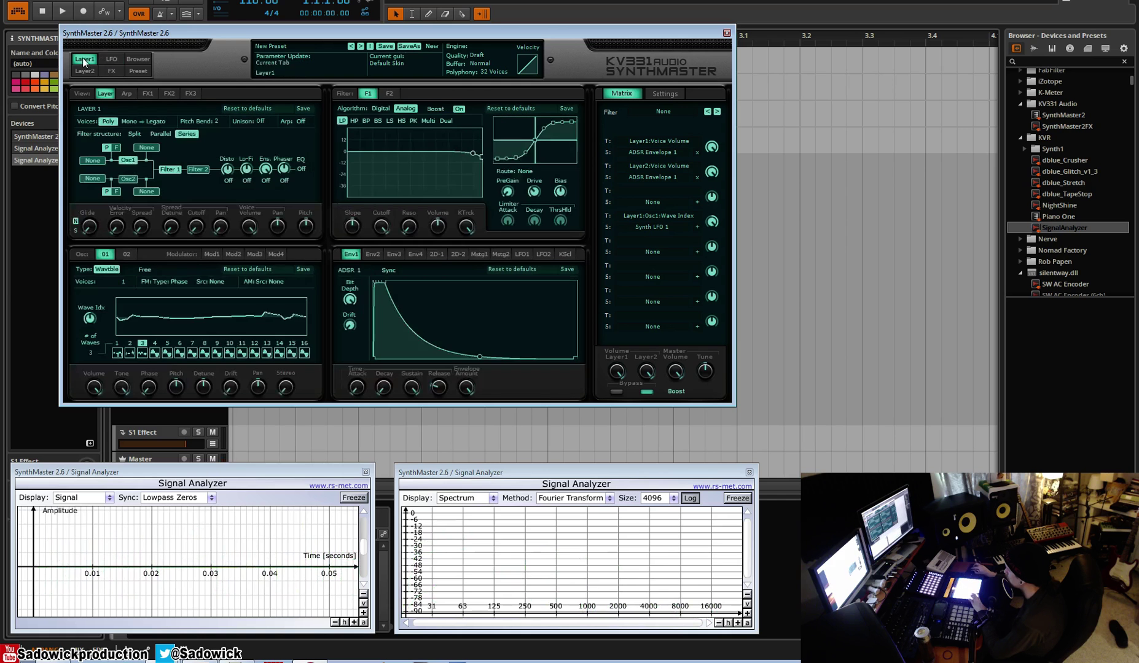
left_click_drag(97, 329, 93, 430)
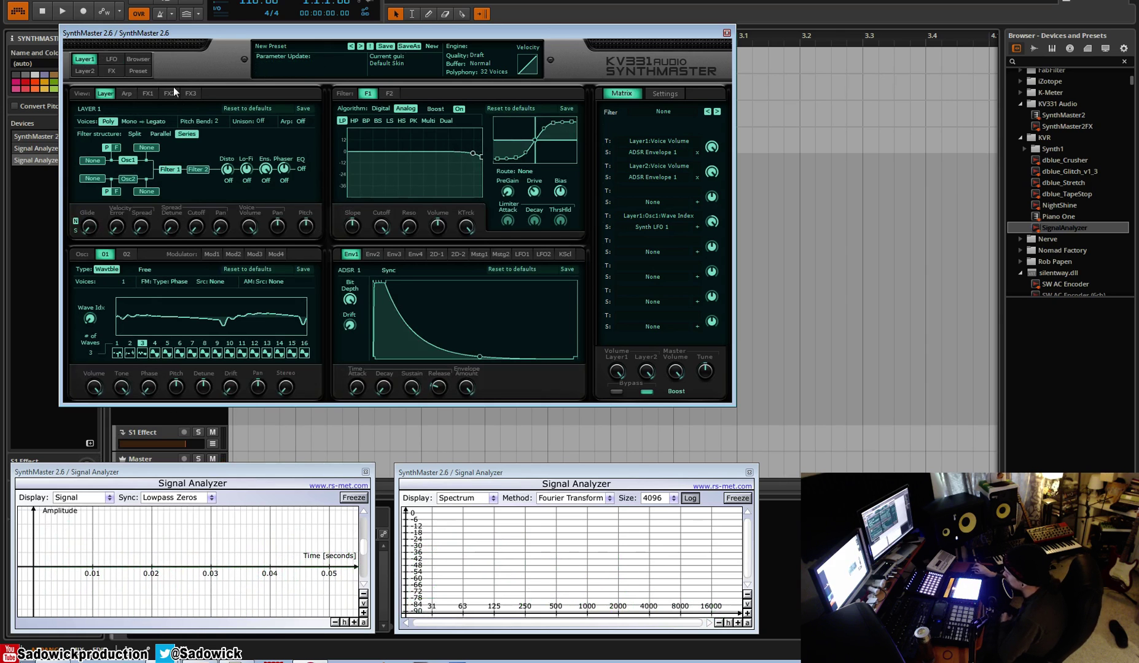
Lower LFO 1's speed to about 0.63 Hz and return to the Layer 1 view.
left_click(111, 60)
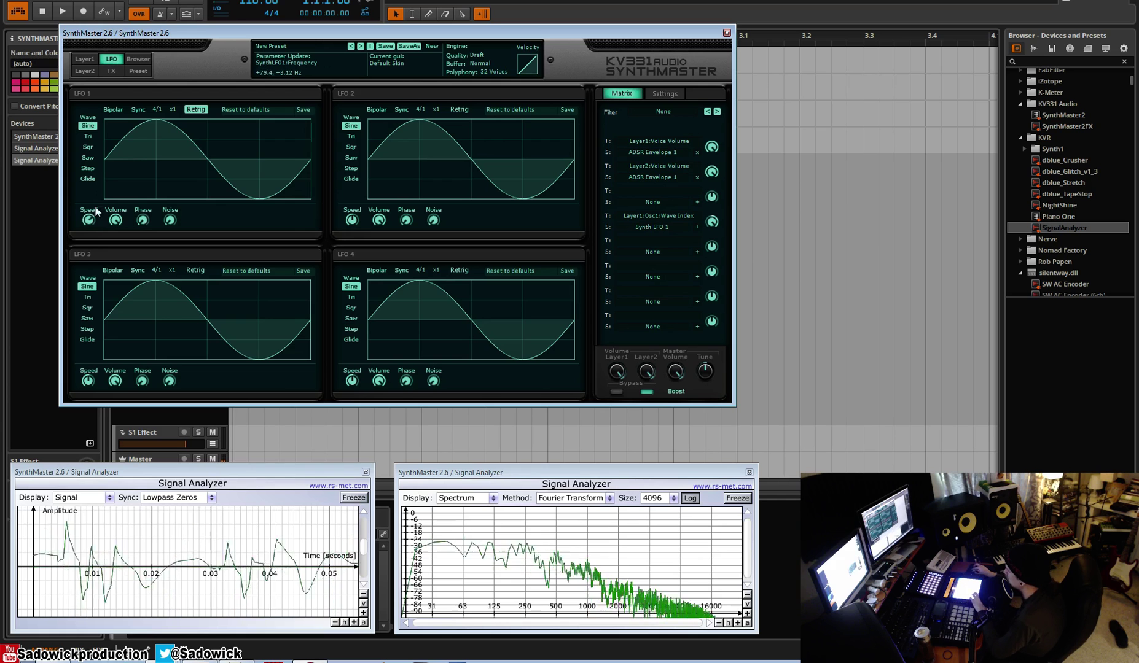
left_click_drag(97, 199, 120, 243)
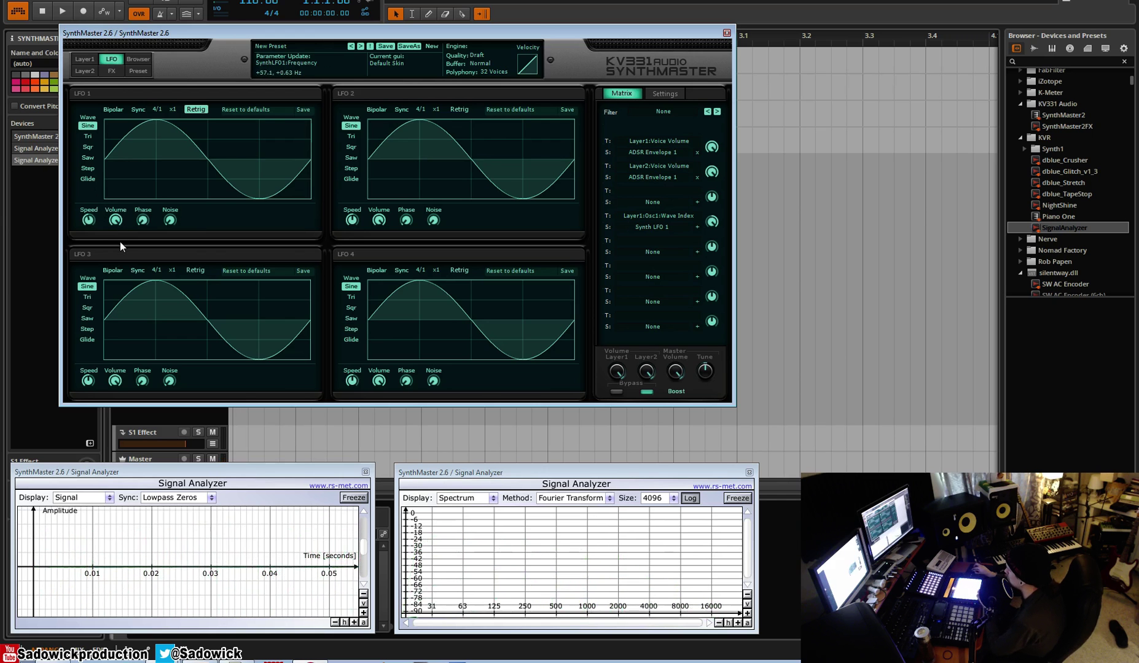
left_click(85, 60)
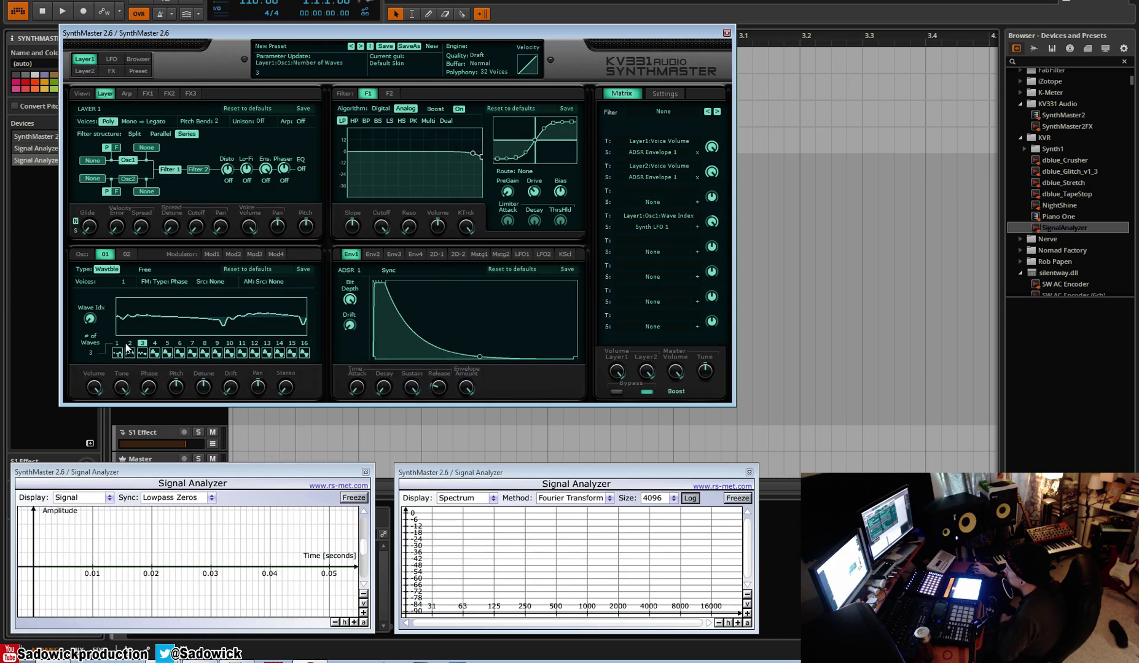
Reset the preset and set Layer 1's oscillator 1 type to Wavescan.
left_click(433, 47)
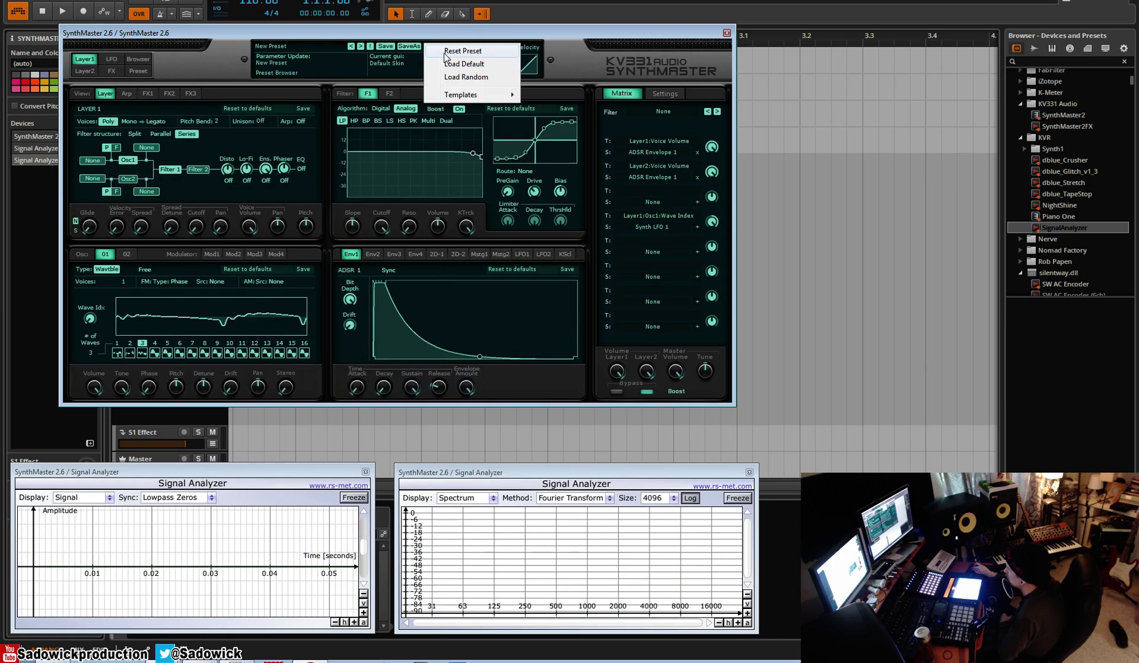
left_click(445, 52)
left_click(110, 268)
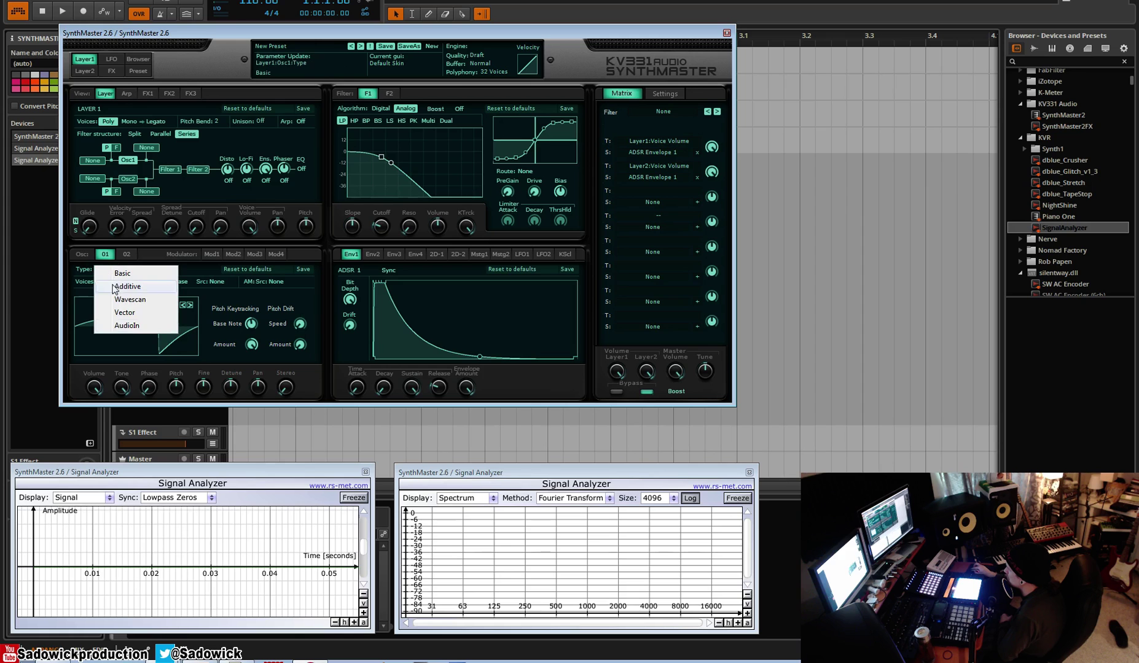
left_click(142, 299)
Load the user Fairlight waveform 167 into oscillator 1's first wave slot.
left_click(116, 352)
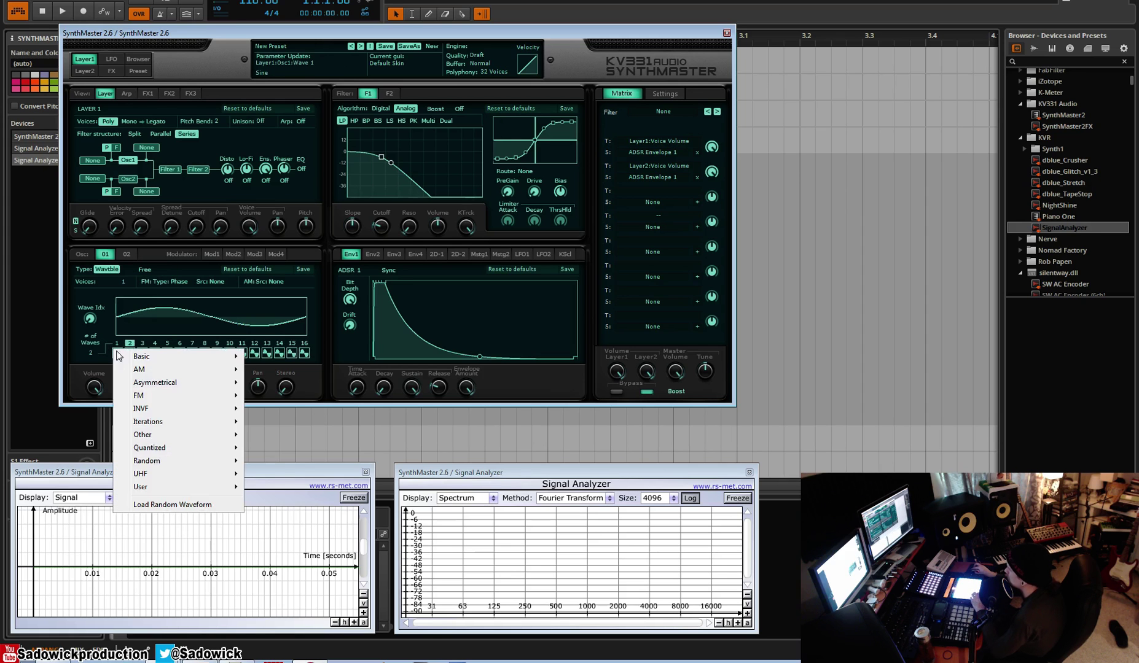
mouse_move(166, 489)
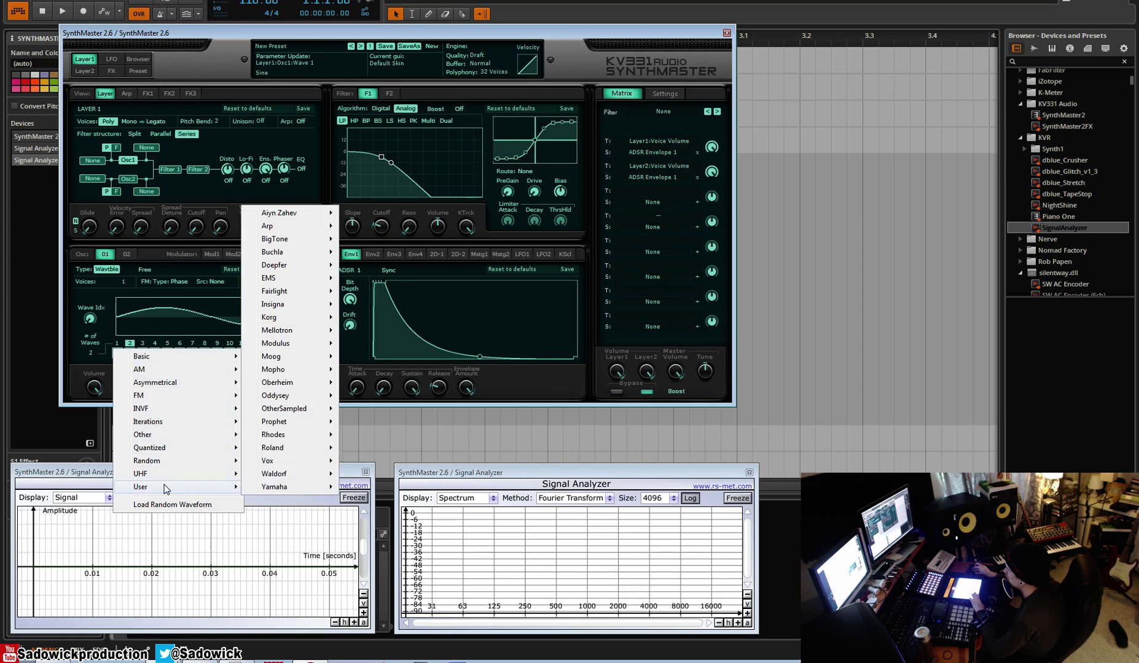
mouse_move(286, 298)
left_click(384, 293)
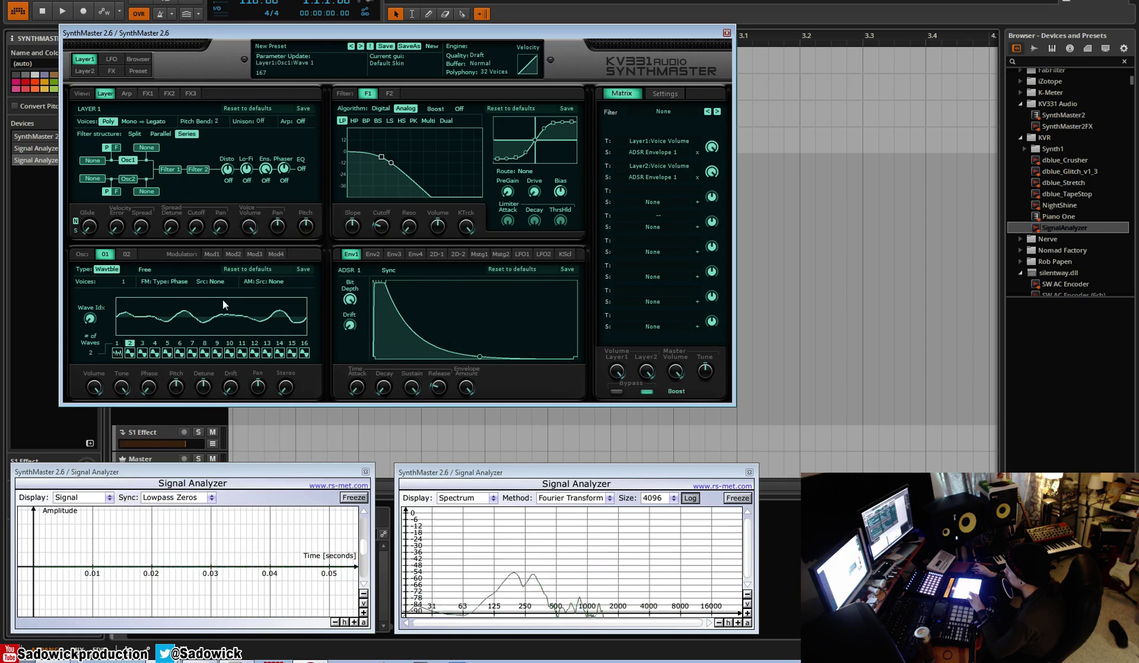
Load the user waveform Vox Jaguar 1 into oscillator 1's second wave slot and sweep the wave index up and back down.
left_click(130, 353)
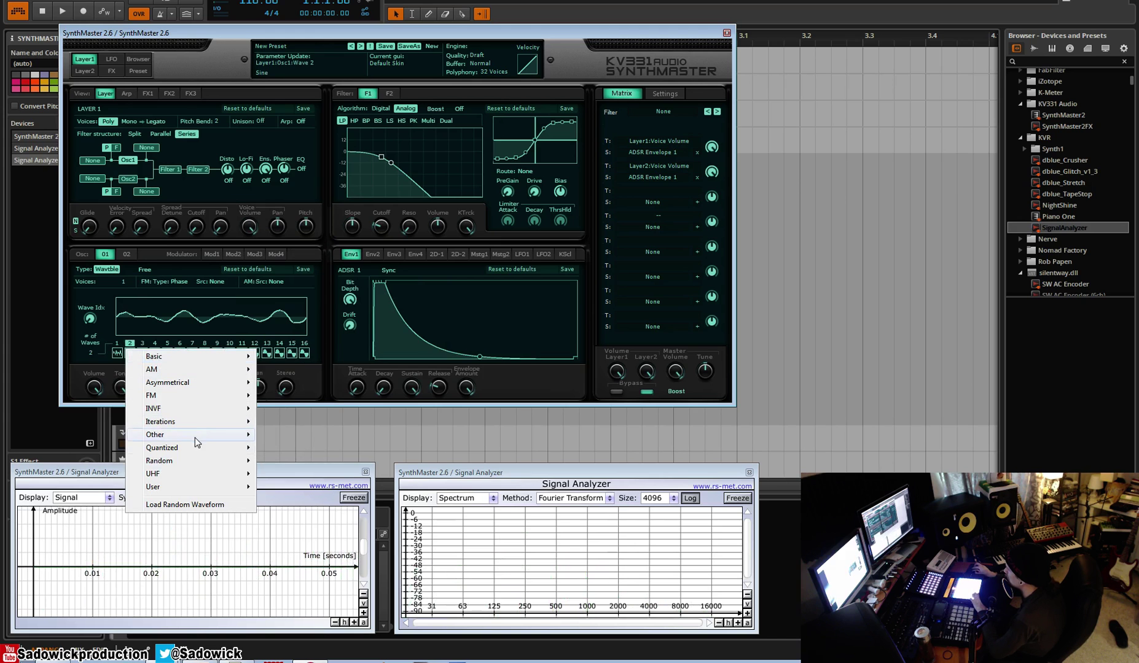
mouse_move(228, 488)
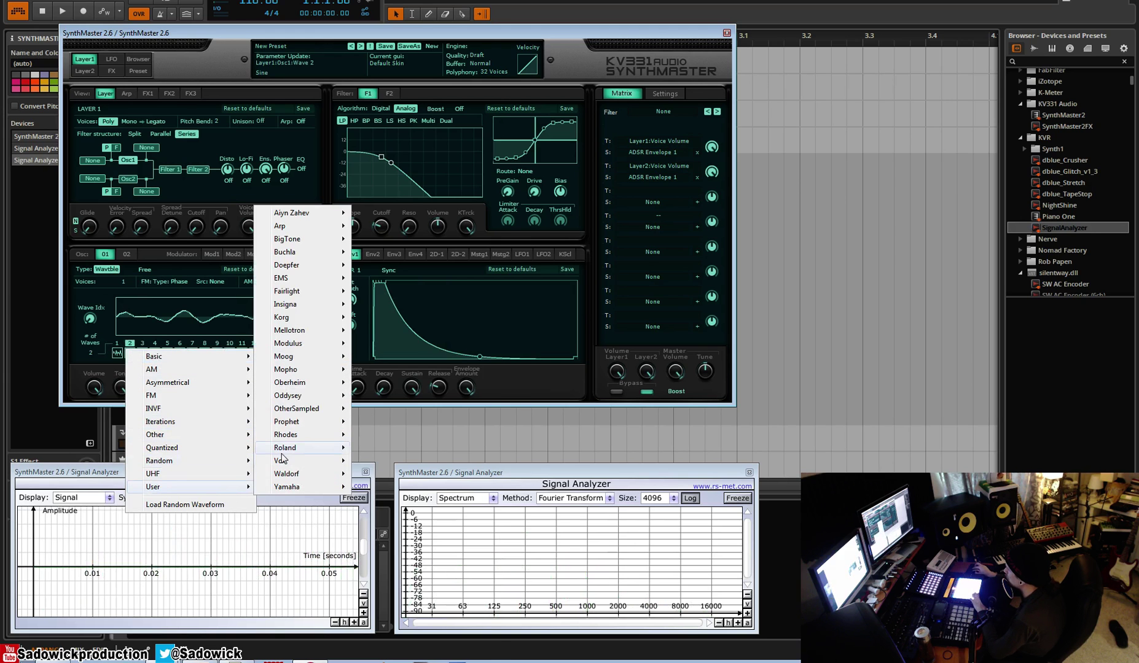
mouse_move(282, 461)
left_click(376, 469)
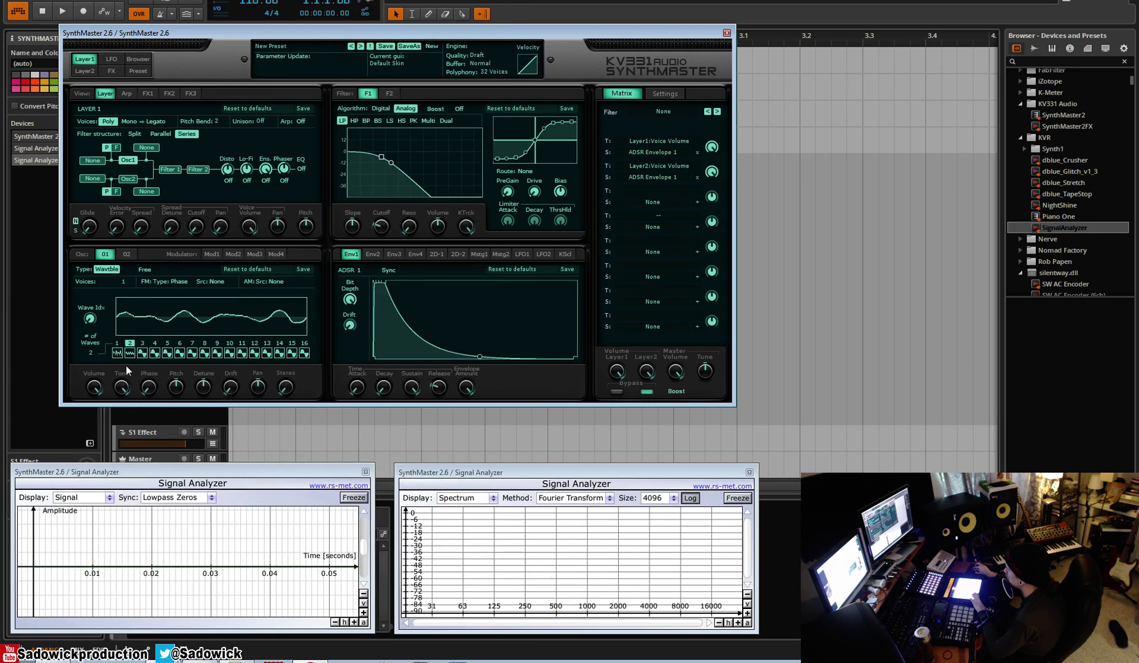
left_click_drag(90, 318, 109, 139)
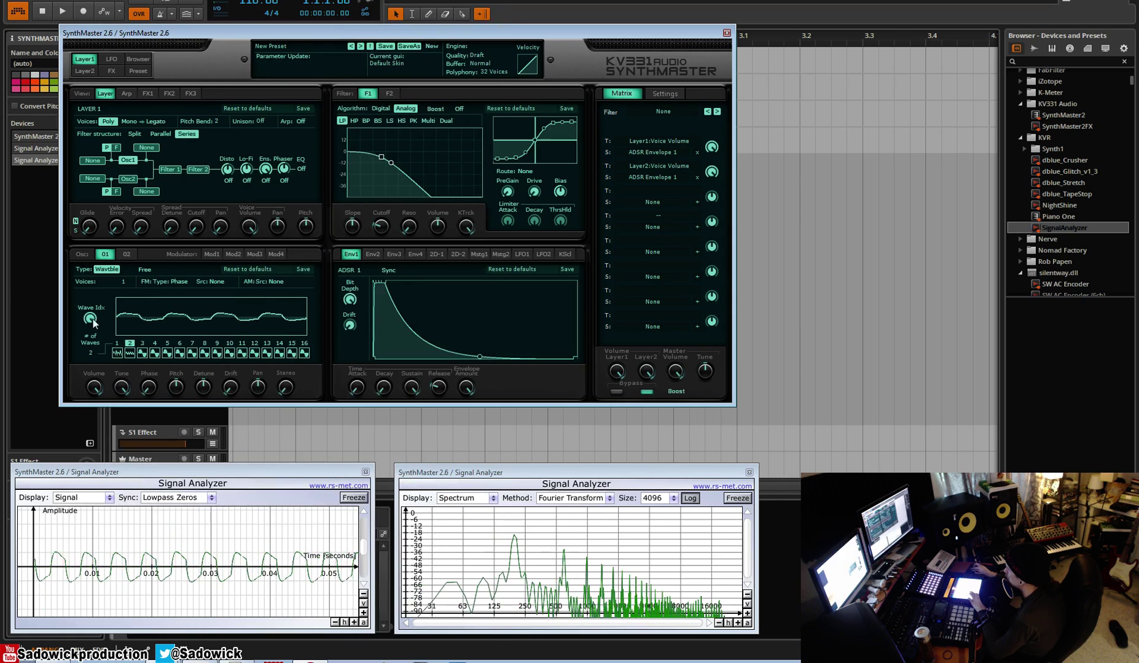
left_click_drag(92, 319, 103, 472)
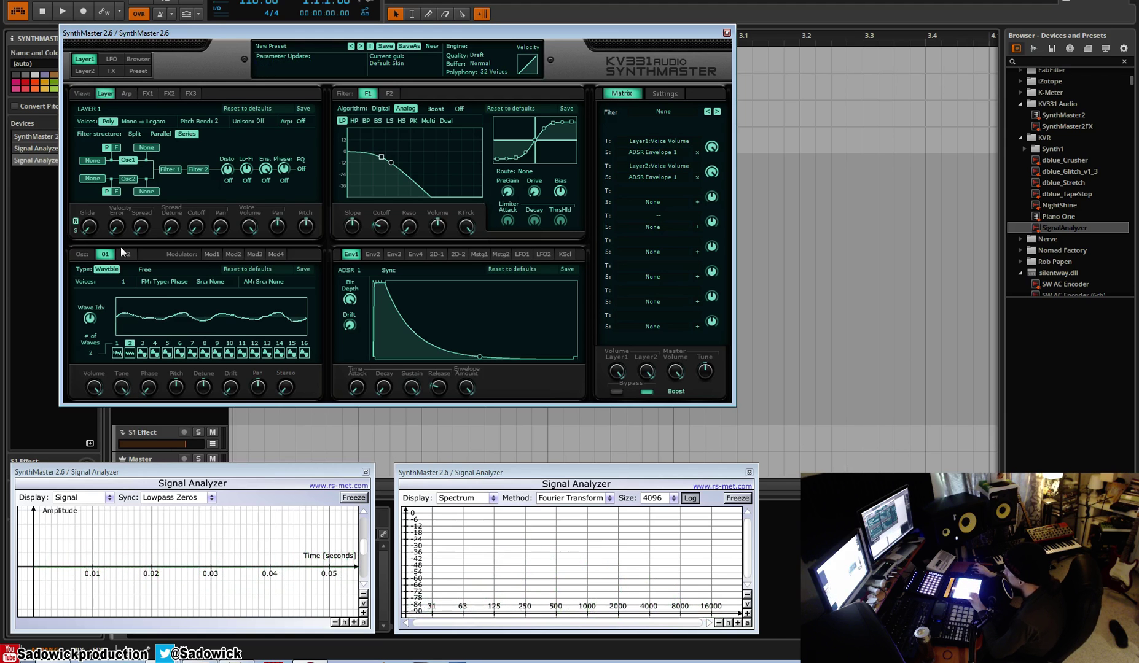
Set oscillator 1's voices to 4 and make it free running.
left_click(123, 281)
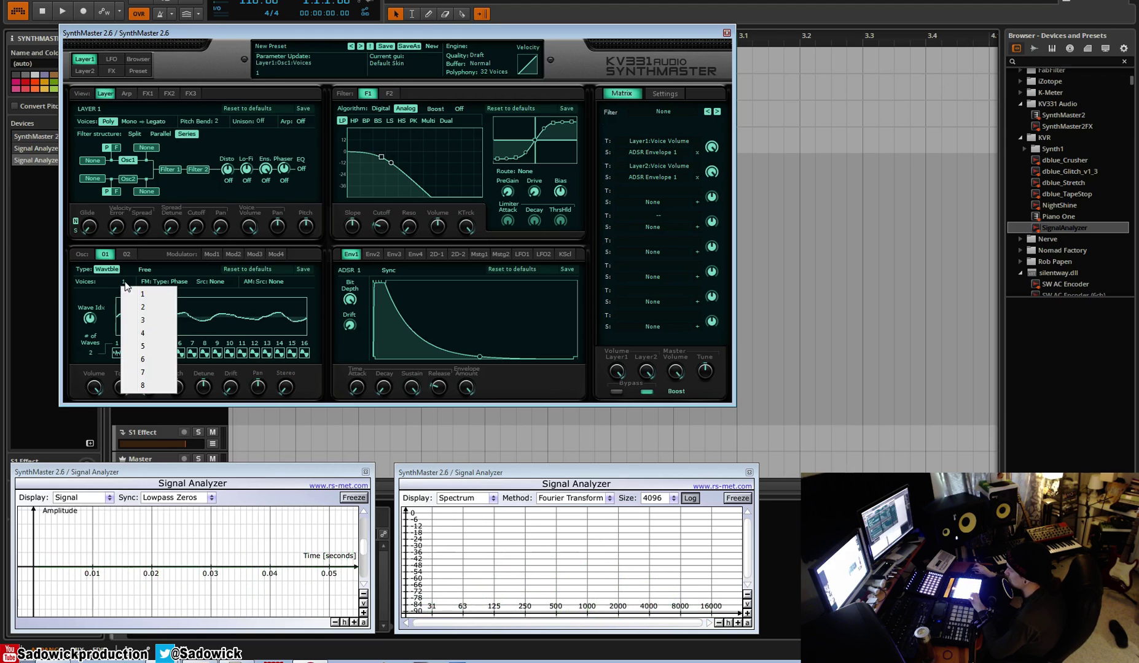
left_click(151, 338)
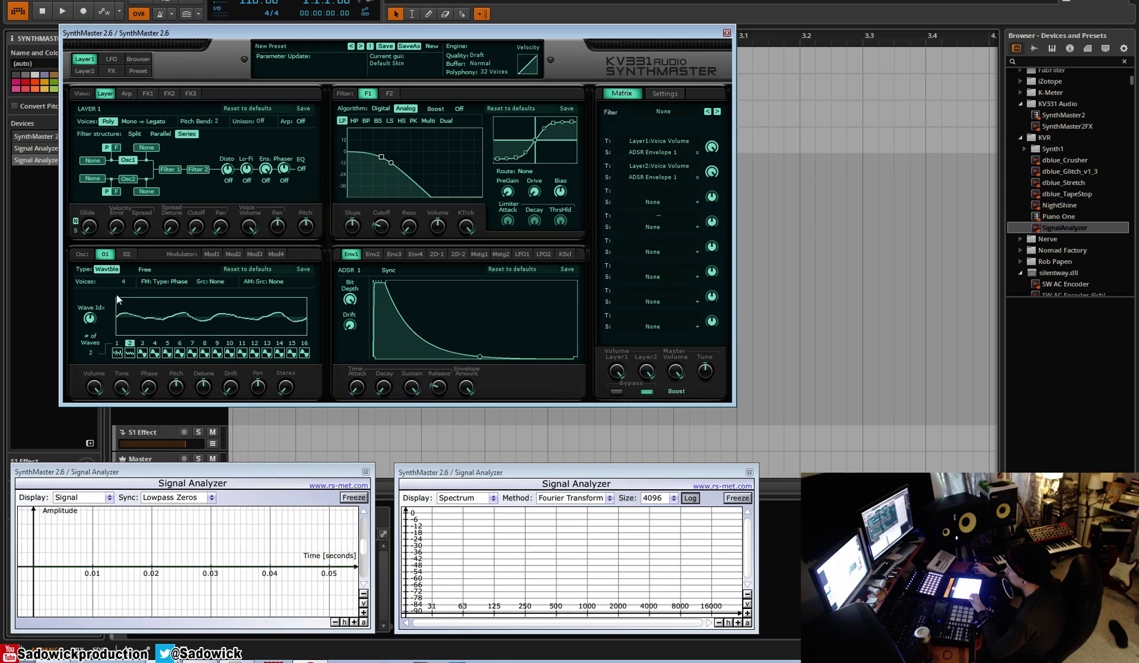
left_click(145, 270)
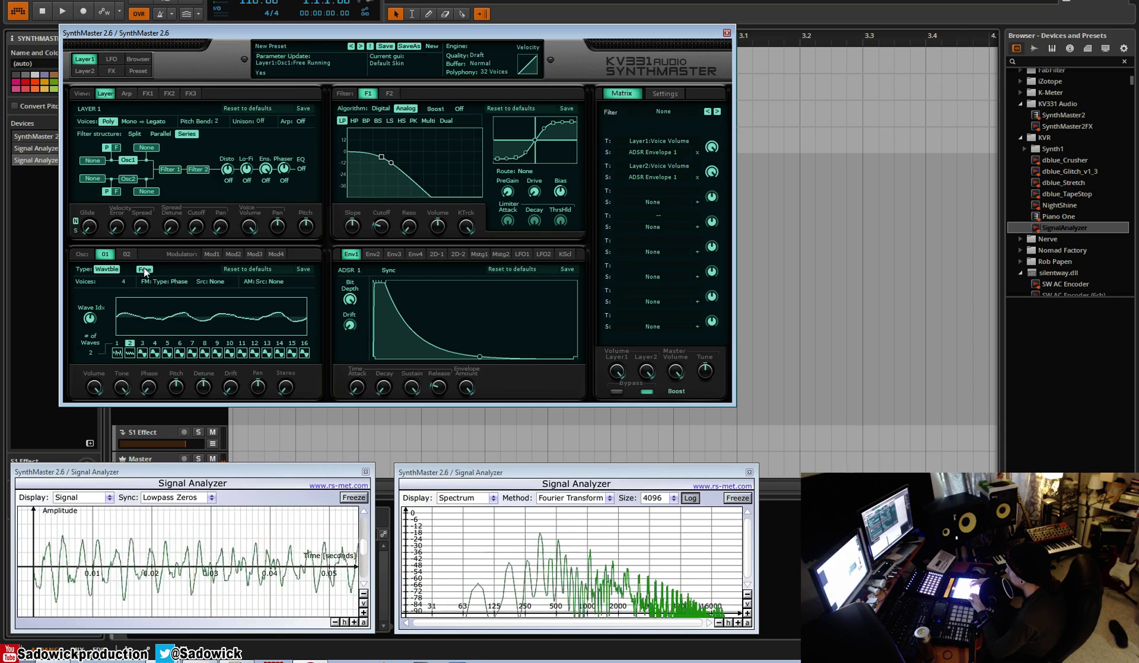
Set Layer 1's unison to 2 voices and its detune spread to about 75.
left_click(260, 121)
left_click(277, 147)
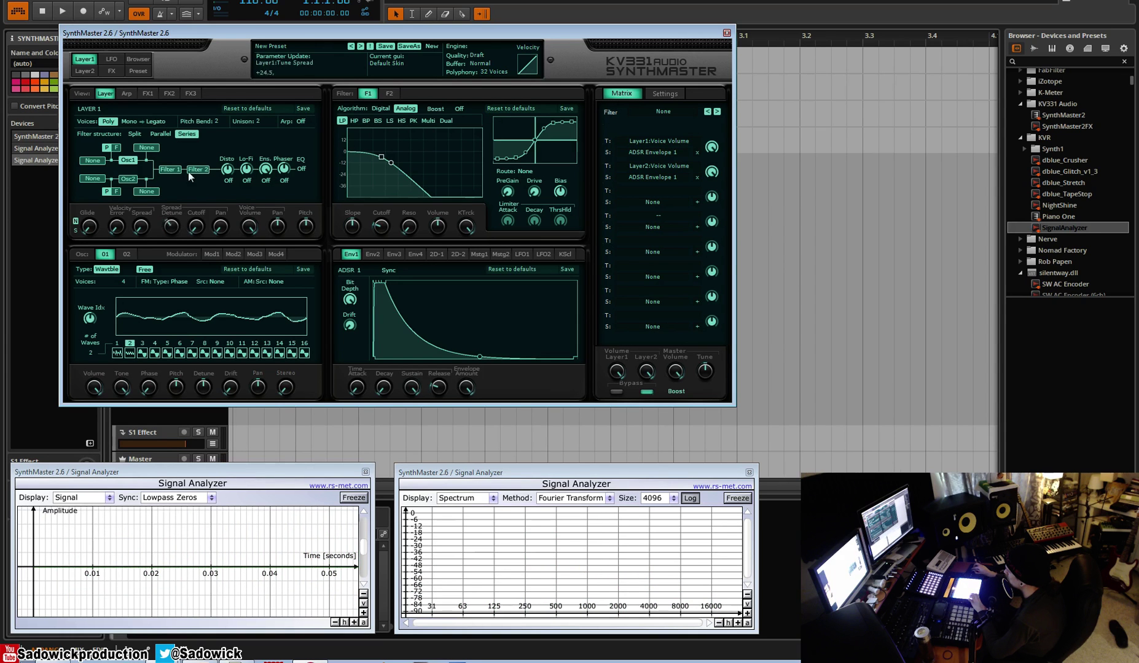
mouse_move(222, 229)
left_mouse_down()
mouse_move(222, 250)
mouse_move(172, 247)
mouse_move(221, 226)
left_mouse_up()
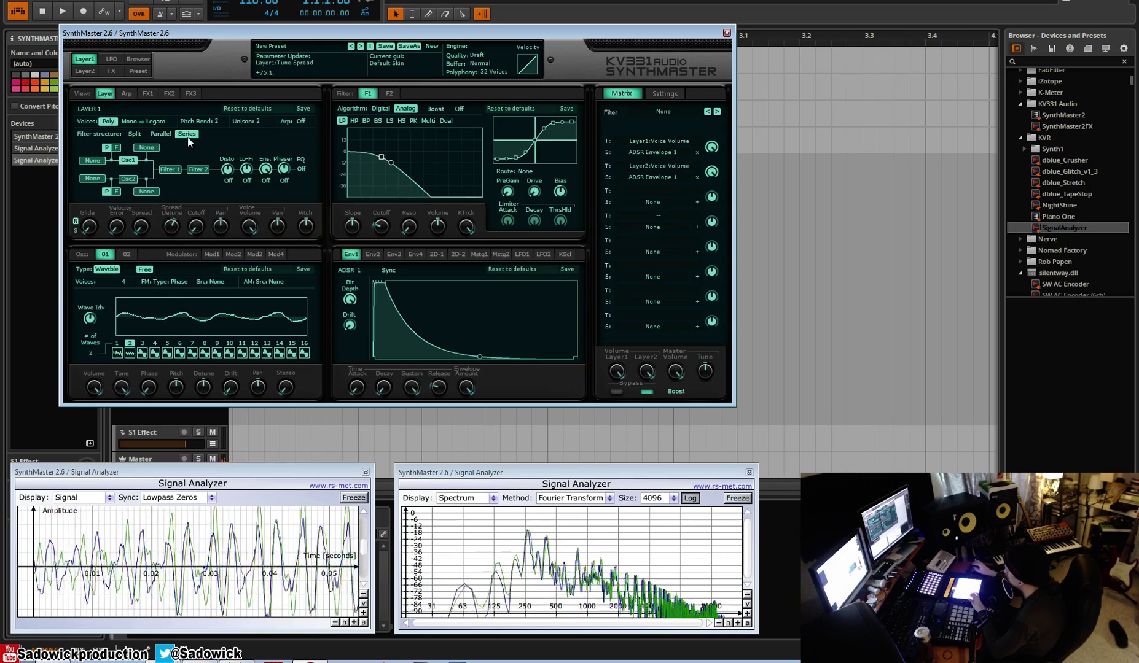
Load a random waveform into oscillator 1's second wave slot and raise the wave index towards it.
left_click(129, 353)
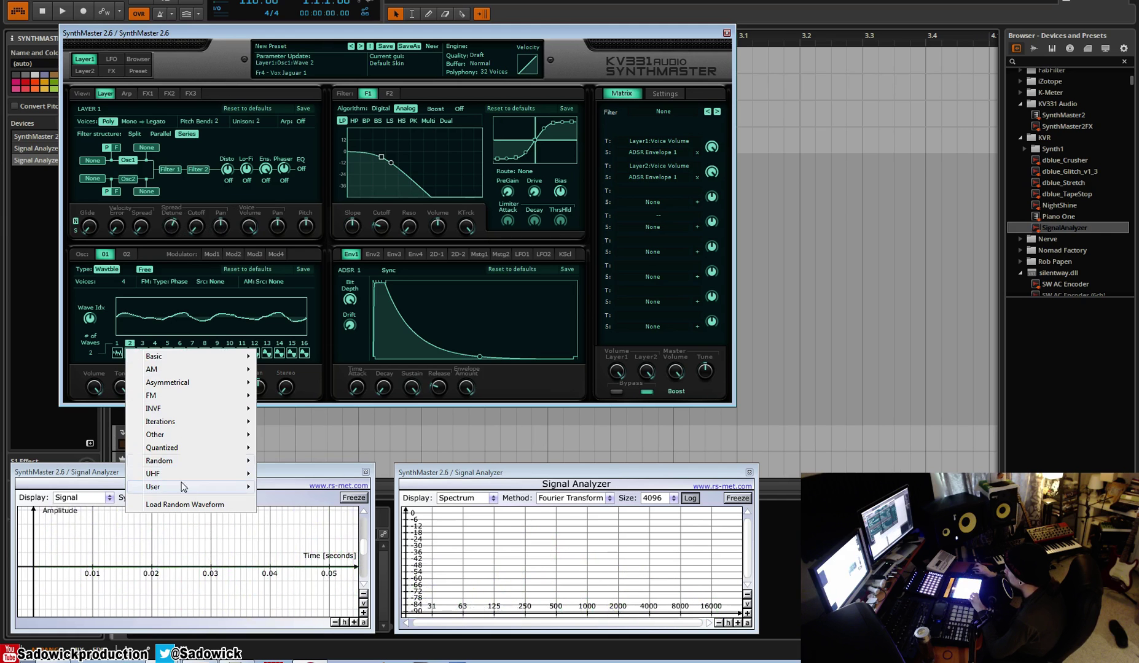
left_click(184, 505)
left_click_drag(87, 320, 93, 279)
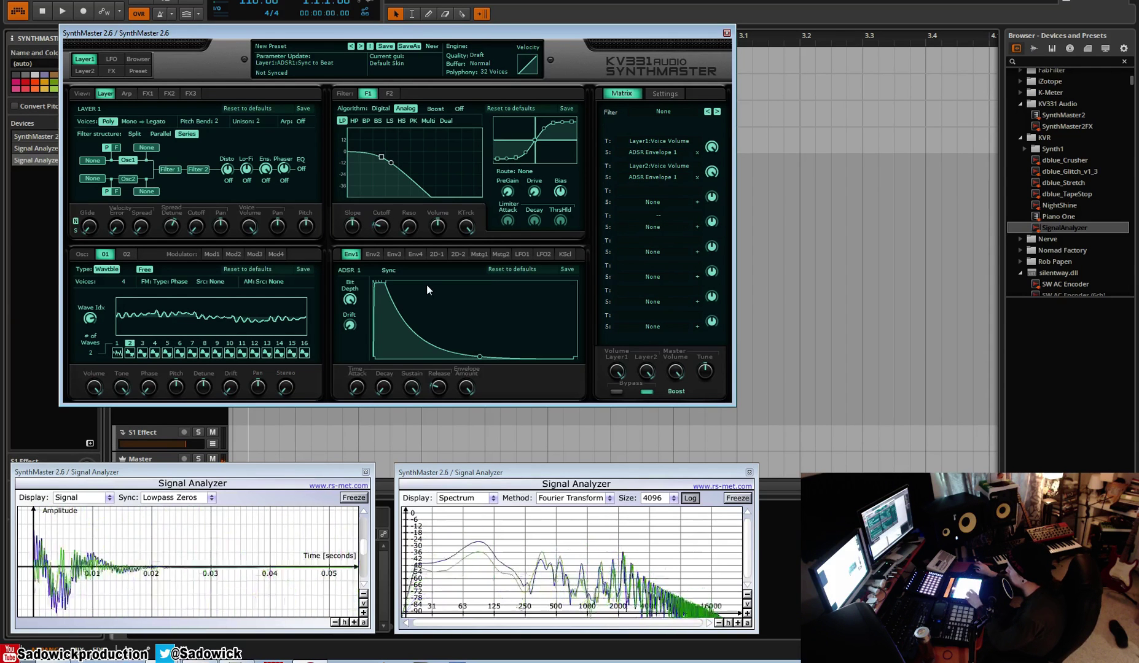
Set oscillator 1's voices to 1 and turn Layer 1's unison off.
left_click(130, 282)
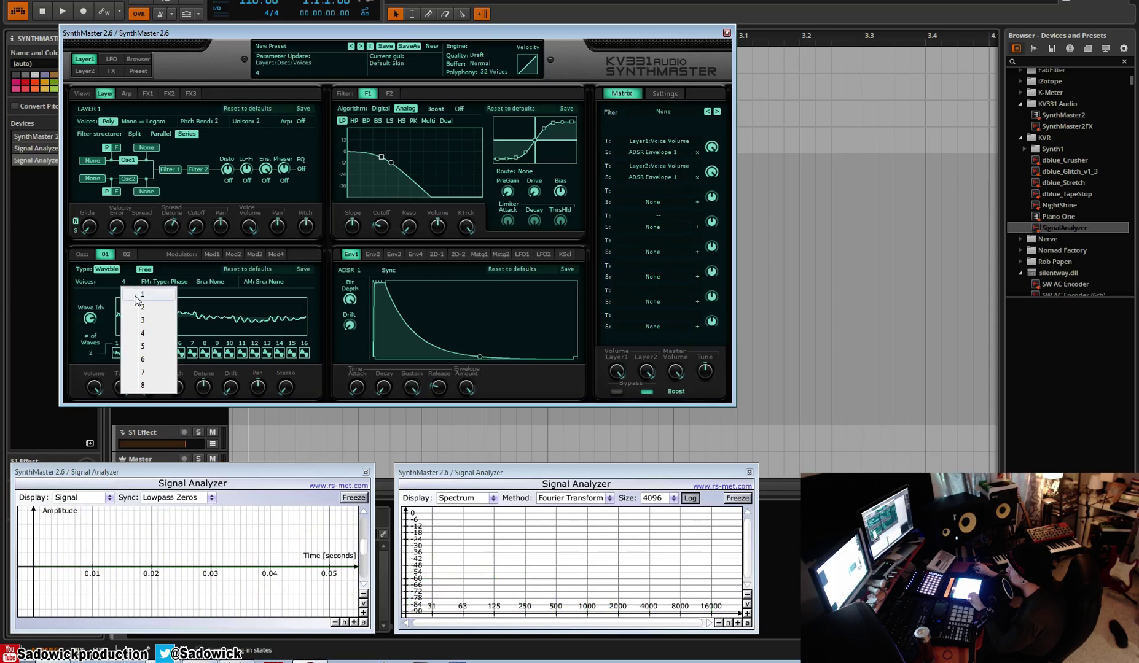
left_click(131, 298)
left_click(269, 126)
left_click(270, 125)
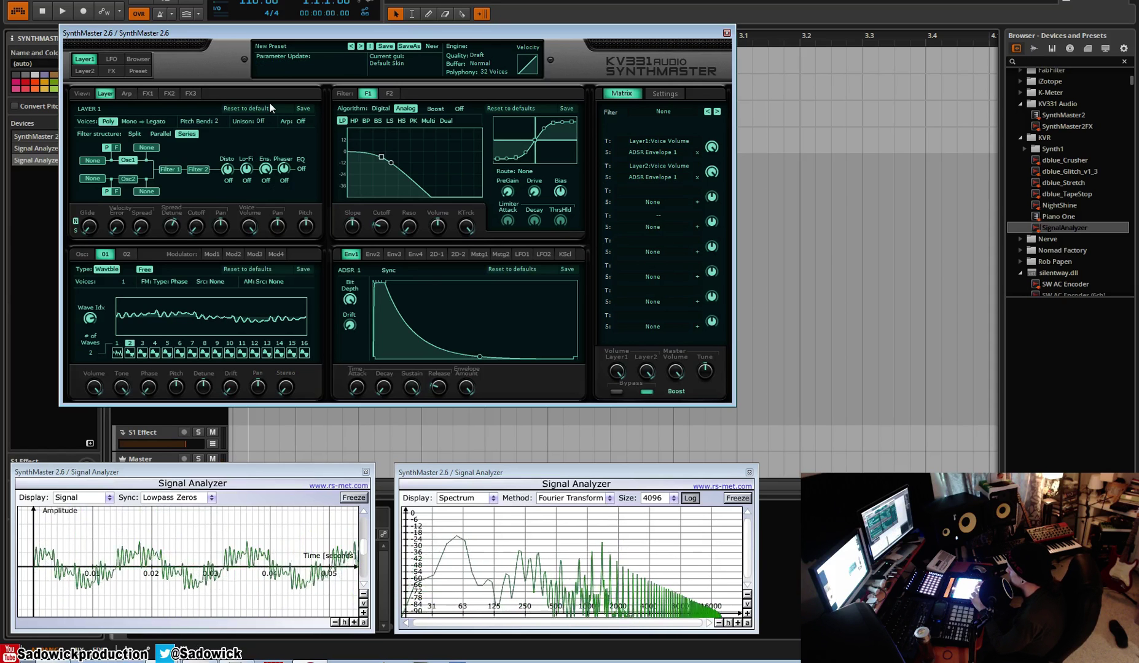
Freeze the time-domain Signal Analyzer display to examine the shape of the current waveform.
left_click(359, 501)
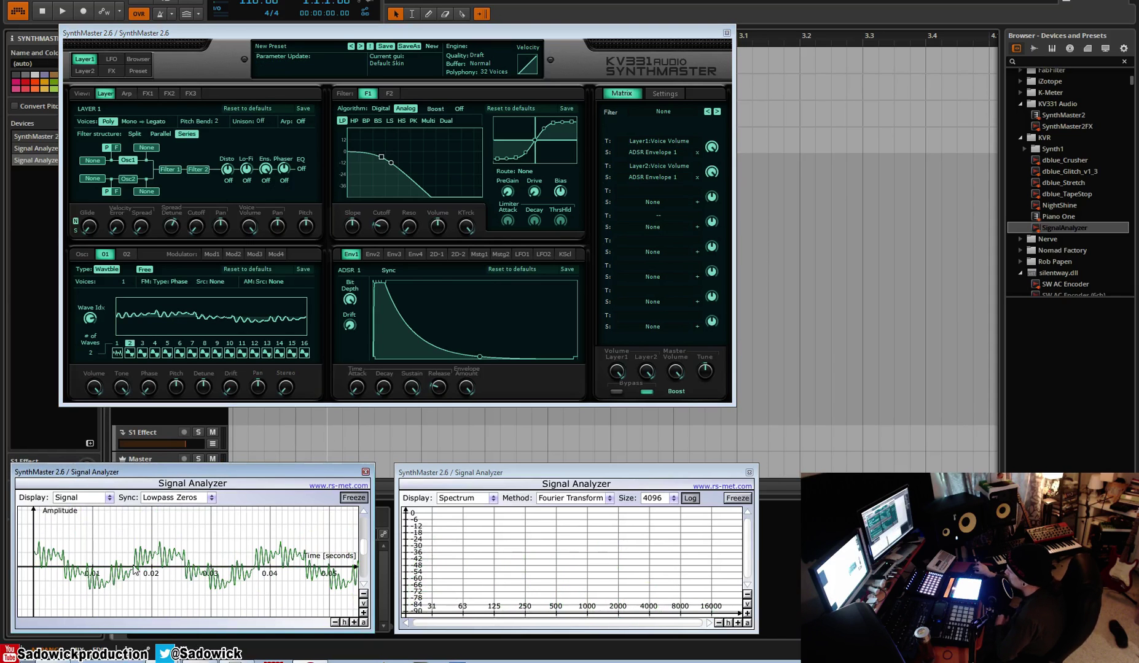
left_click(130, 383)
mouse_move(92, 319)
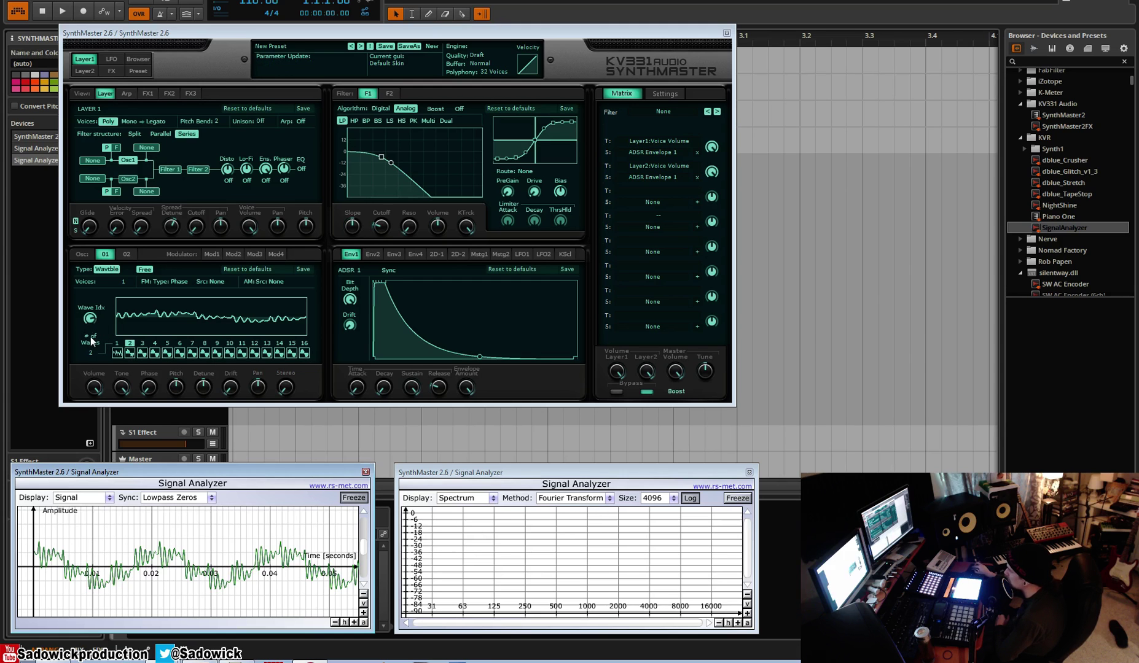